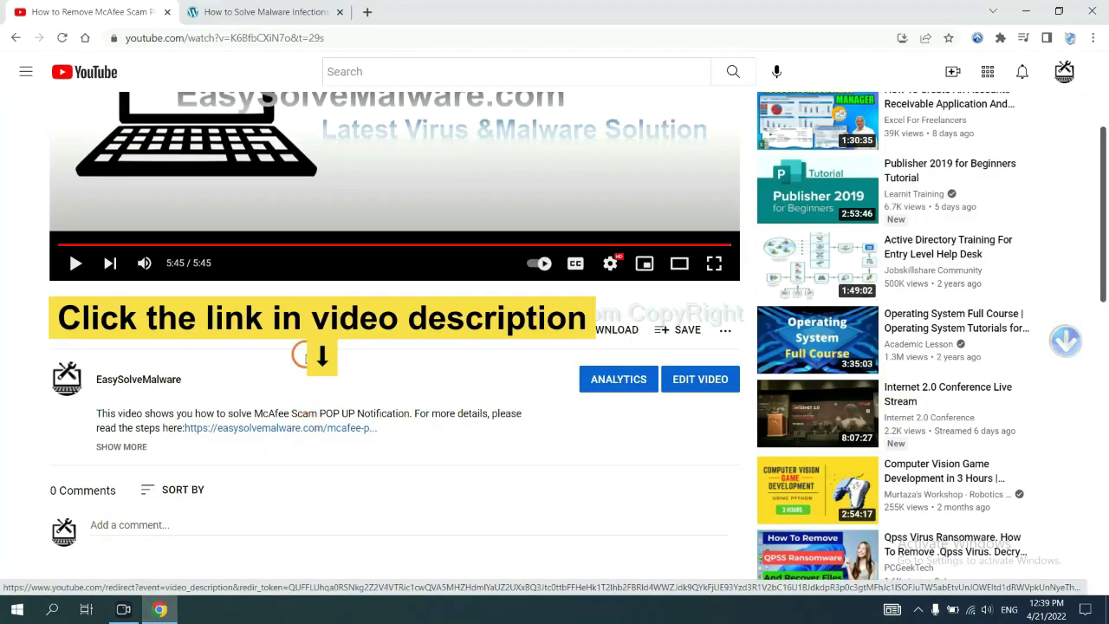
Switch to the EasySolveMalware article tab and scroll to its malware removal steps
click(286, 11)
scroll(1103, 296, down, 2)
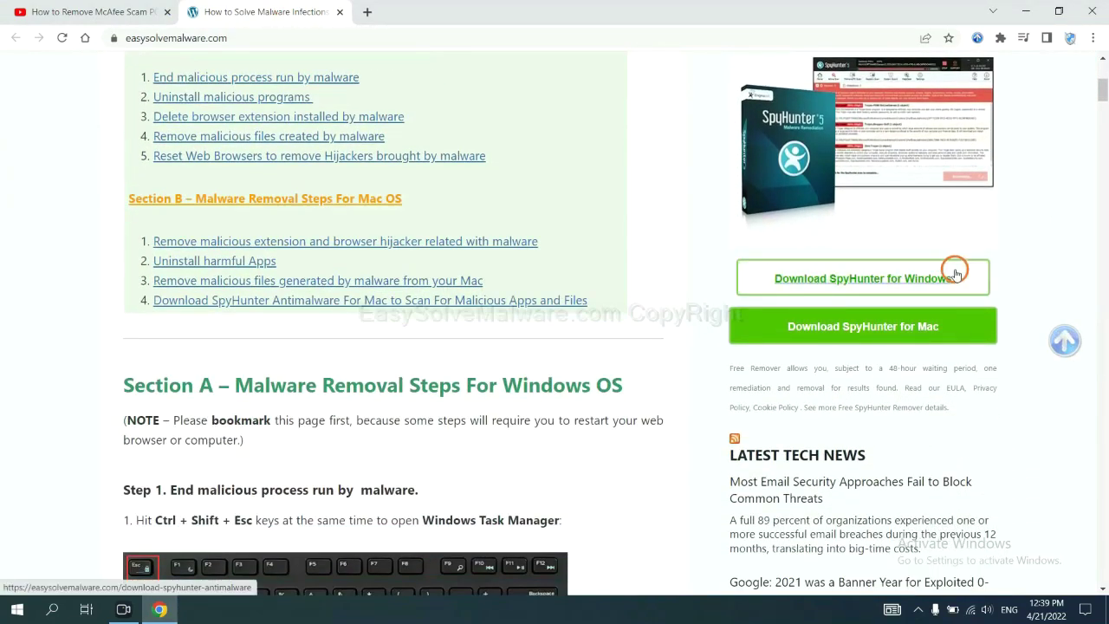
Download SpyHunter for Windows and run the downloaded SpyHunter-Installer.exe
click(941, 278)
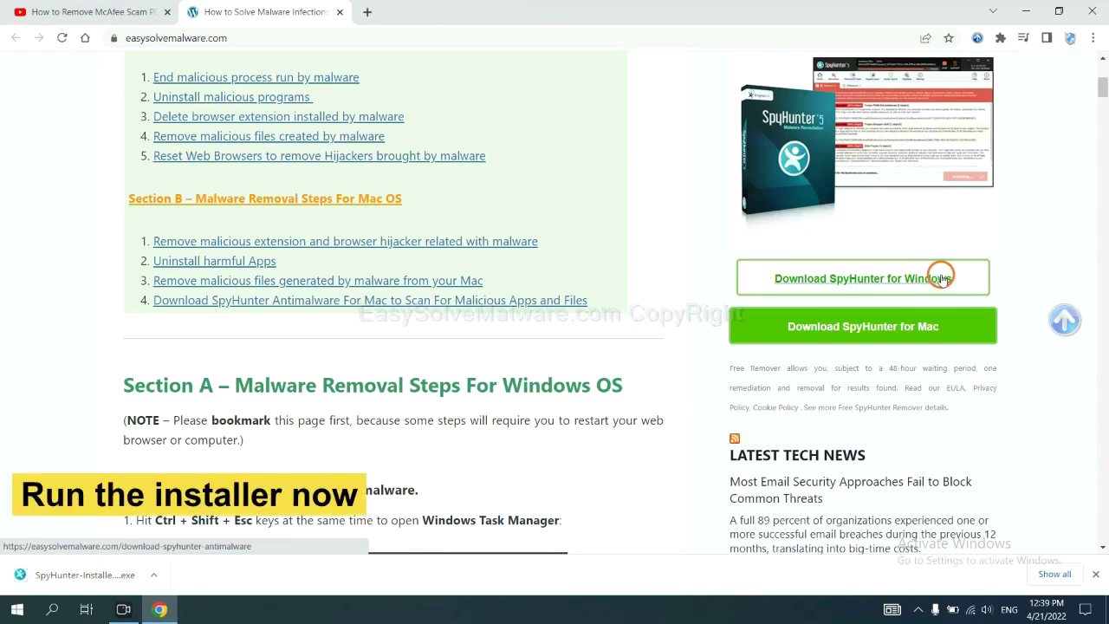
click(69, 577)
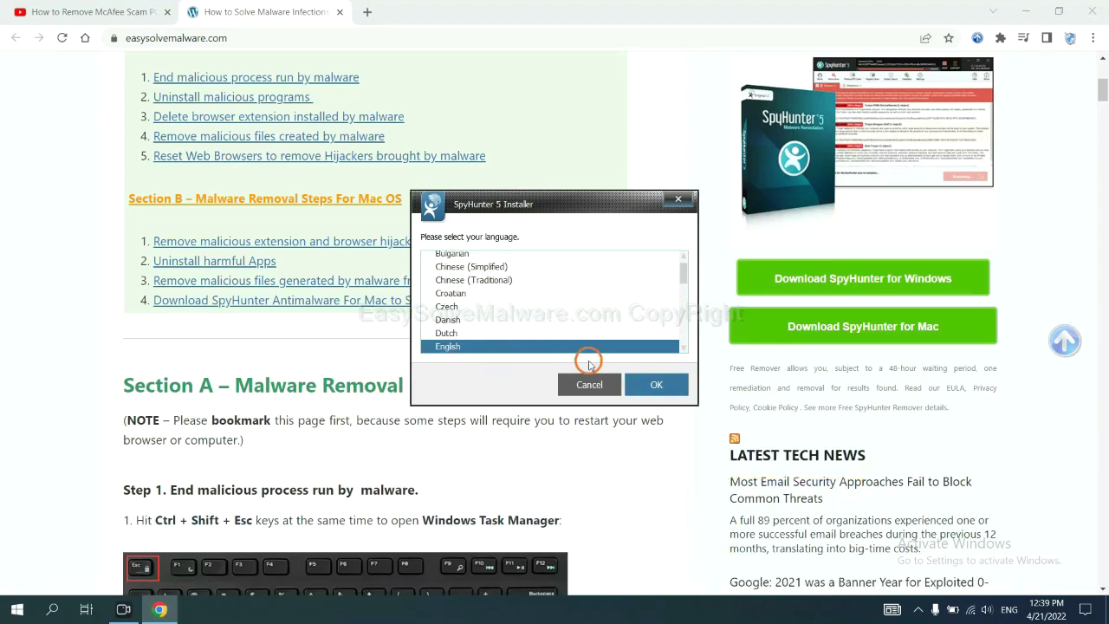
Install SpyHunter 5 in English, accepting the EULA and finishing setup
click(641, 384)
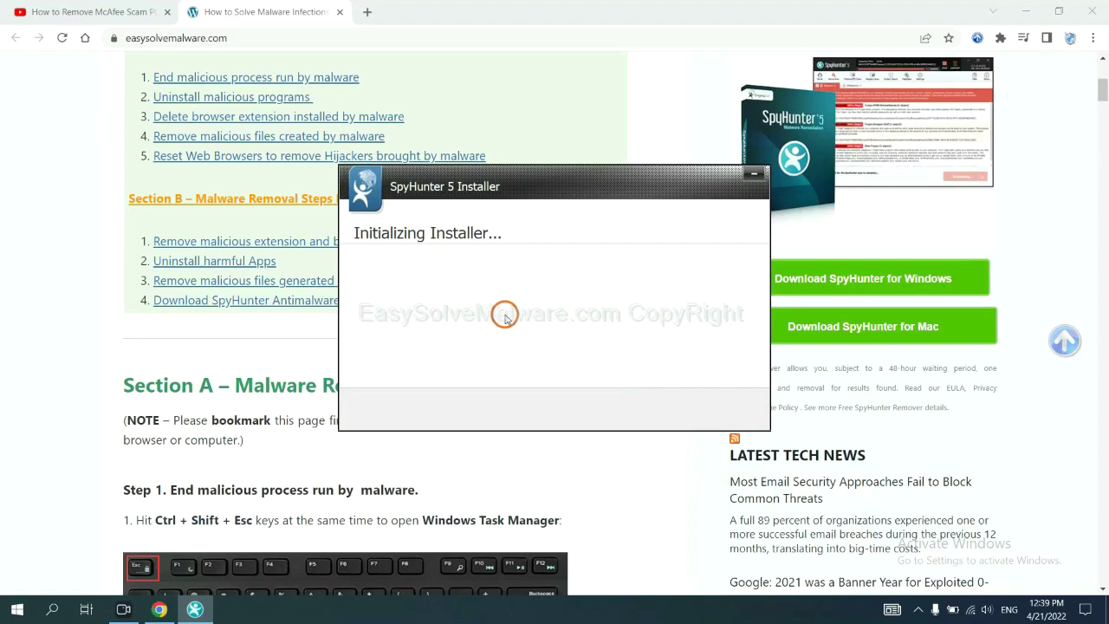
click(477, 315)
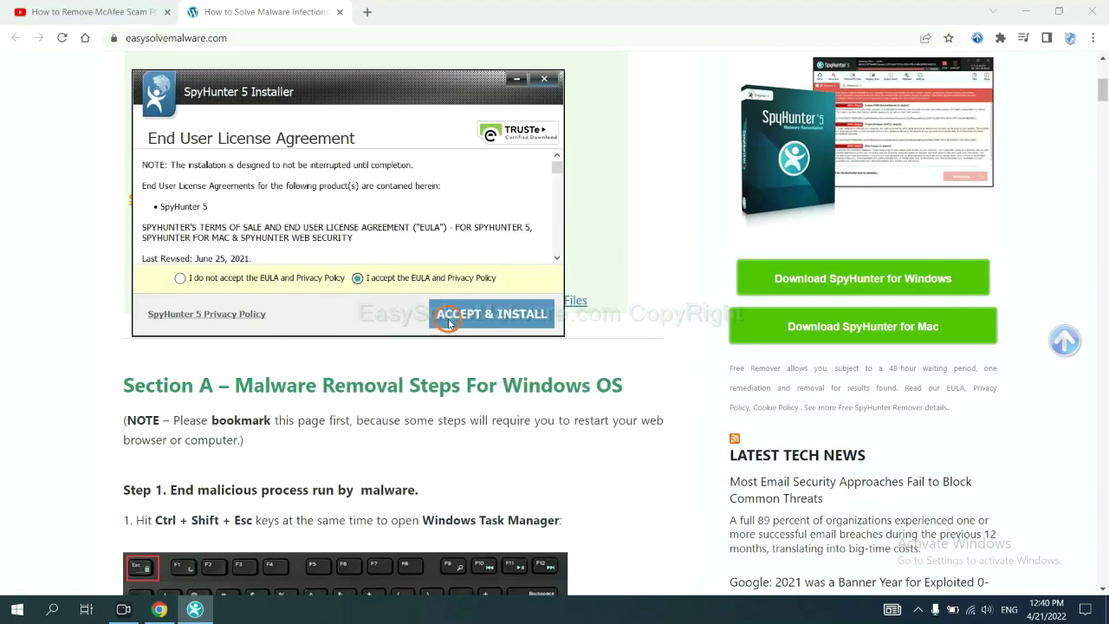
click(448, 321)
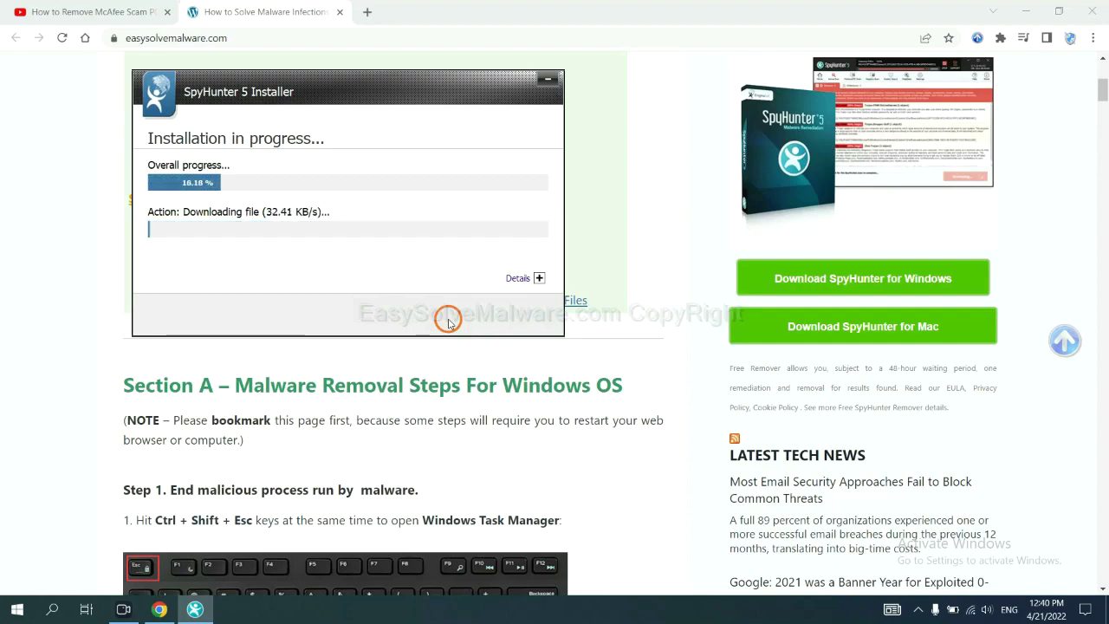
click(543, 394)
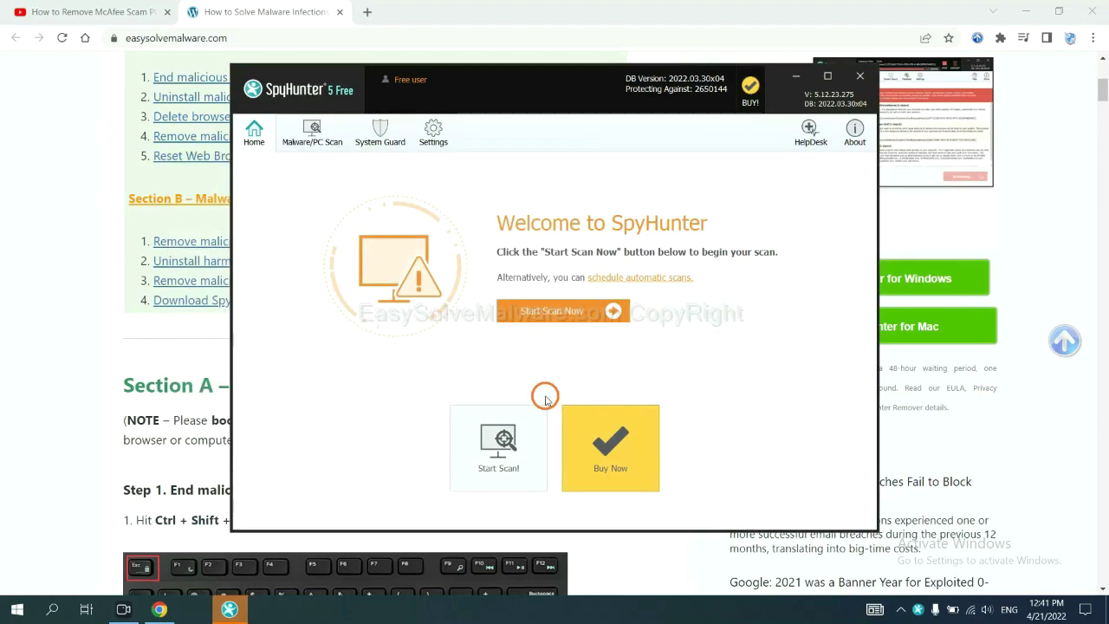
Run a SpyHunter scan and continue past the detected remove360.bat unknown object
click(547, 318)
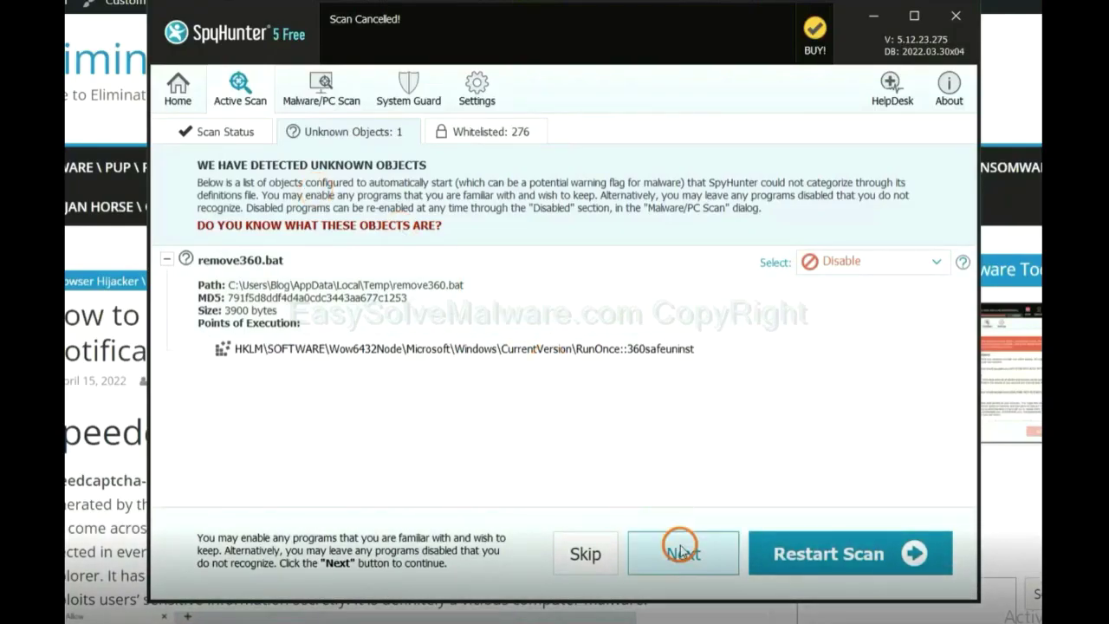
click(682, 555)
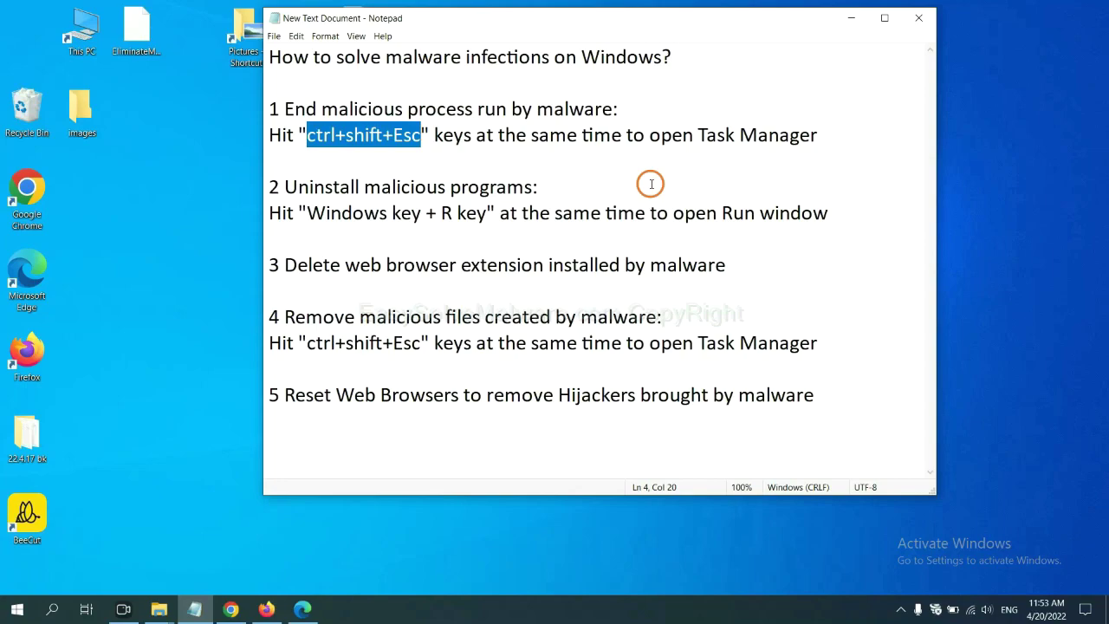
click(395, 139)
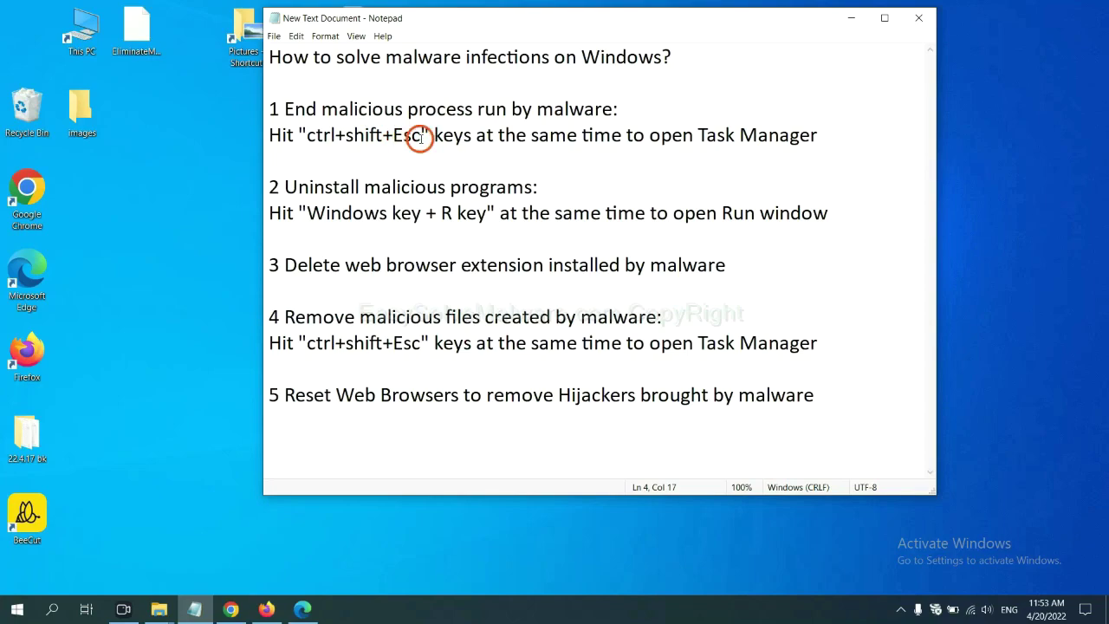
drag(422, 138, 307, 139)
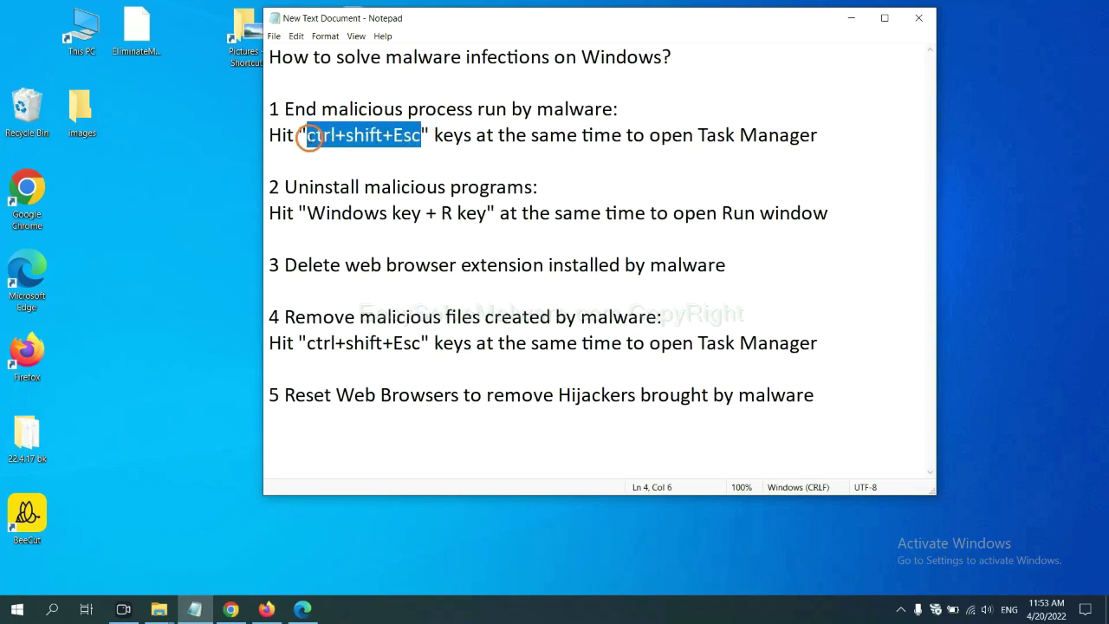
key(ctrl+shift+Escape)
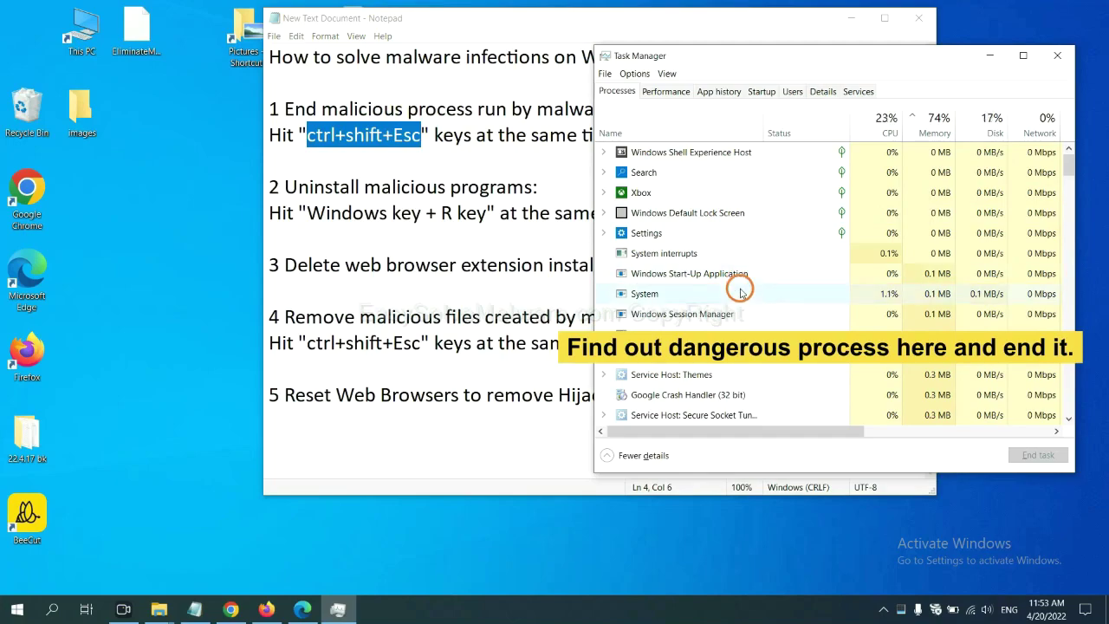
click(741, 292)
click(735, 333)
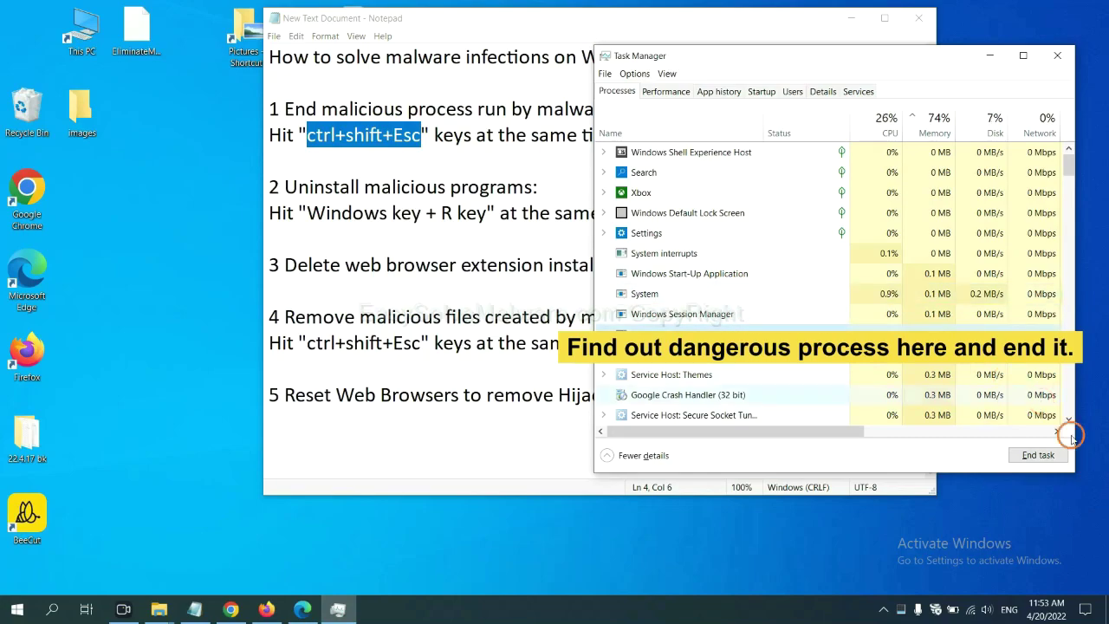
click(1055, 55)
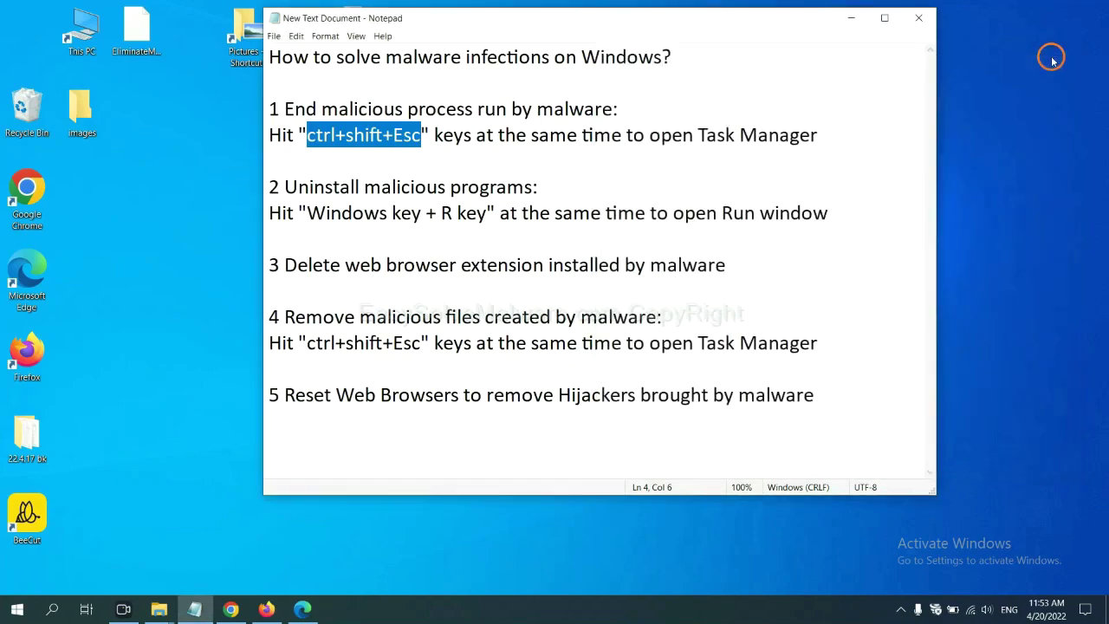
click(867, 235)
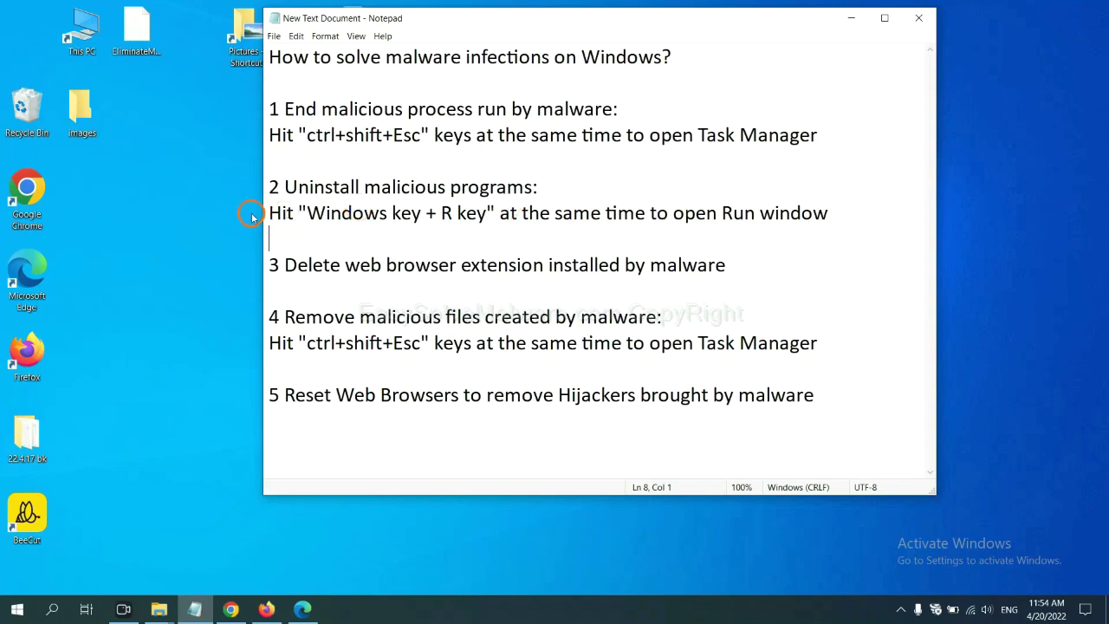
Run the 'control panel' command from a Win+R Run dialog placed beside the notes
drag(307, 215, 482, 224)
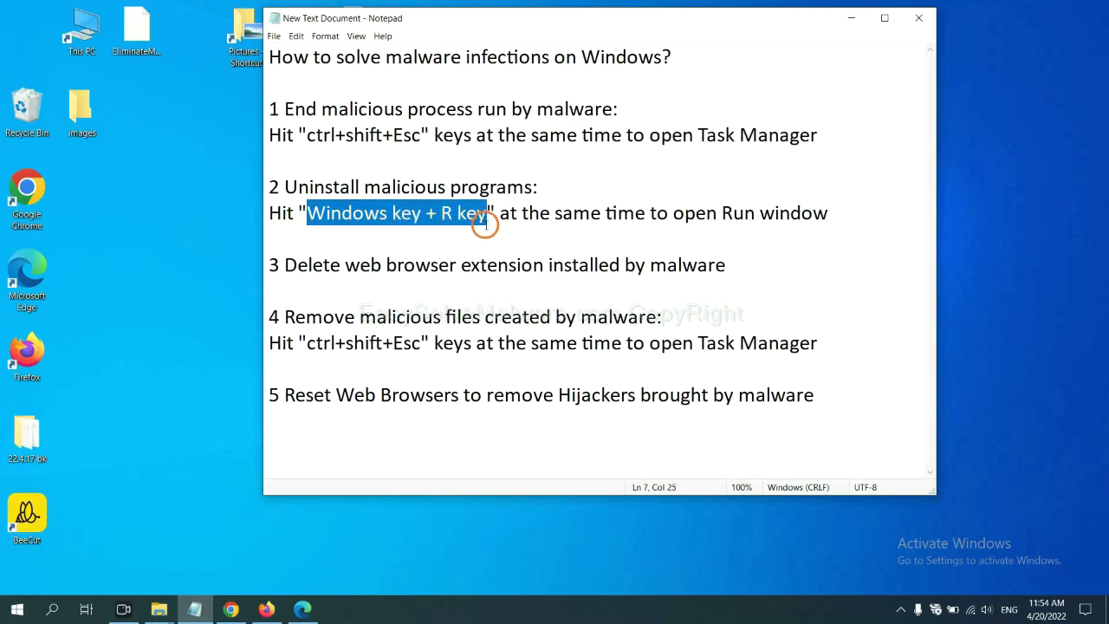
key(super+r)
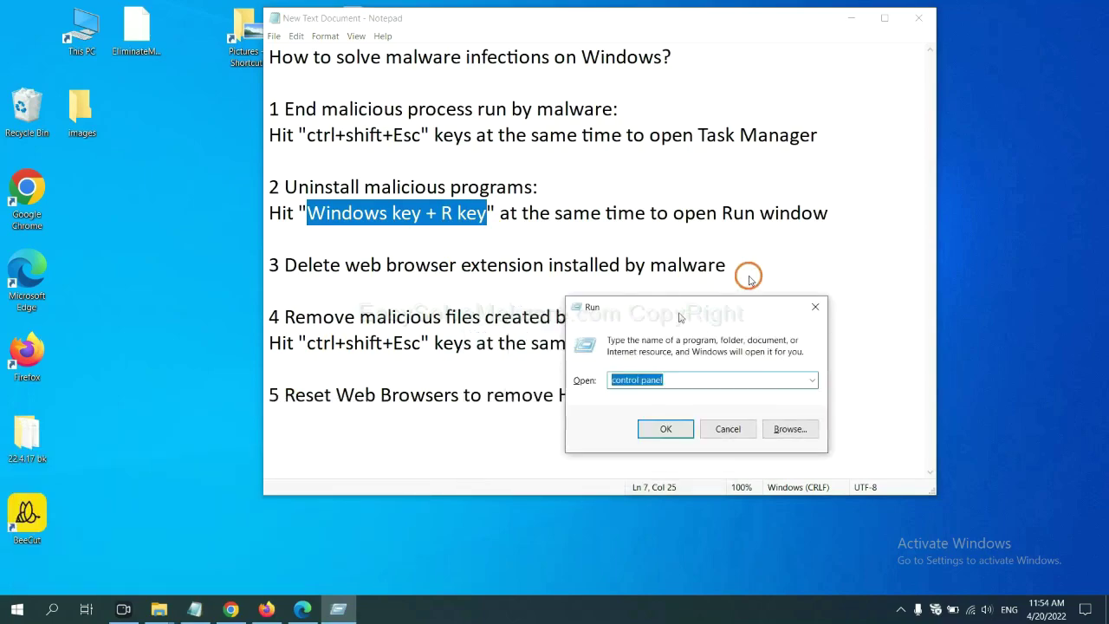
drag(124, 448, 846, 191)
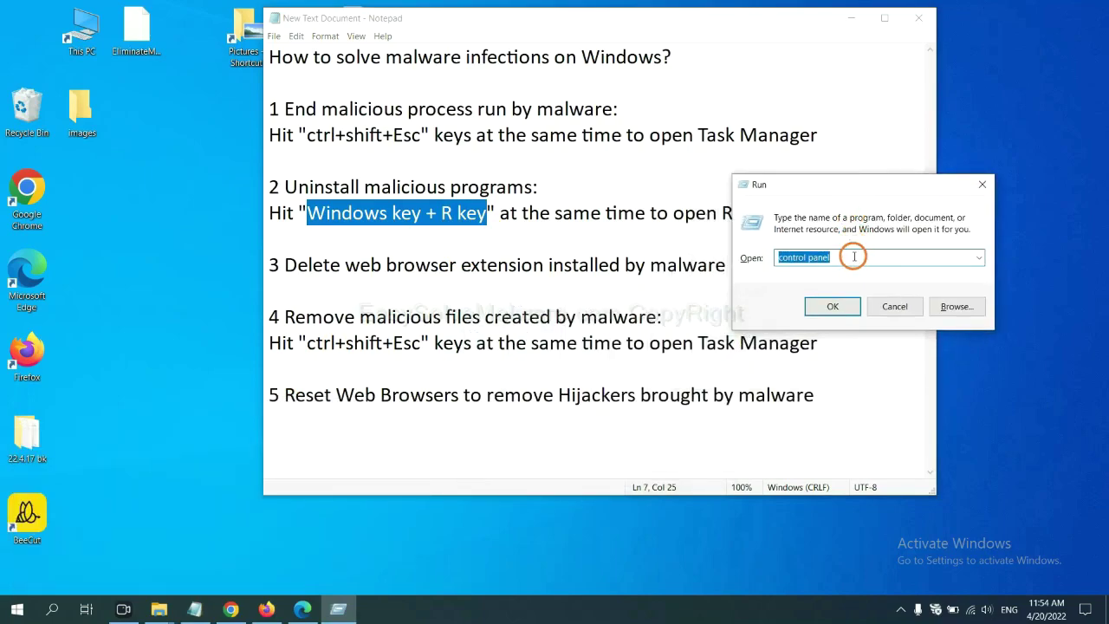
click(853, 256)
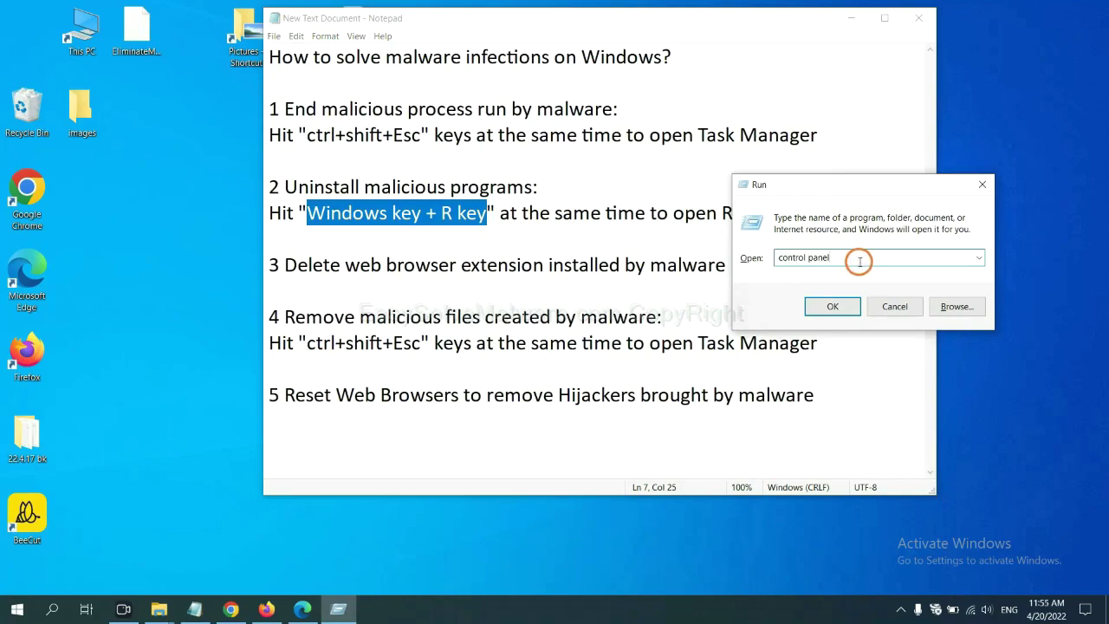
drag(829, 258, 778, 258)
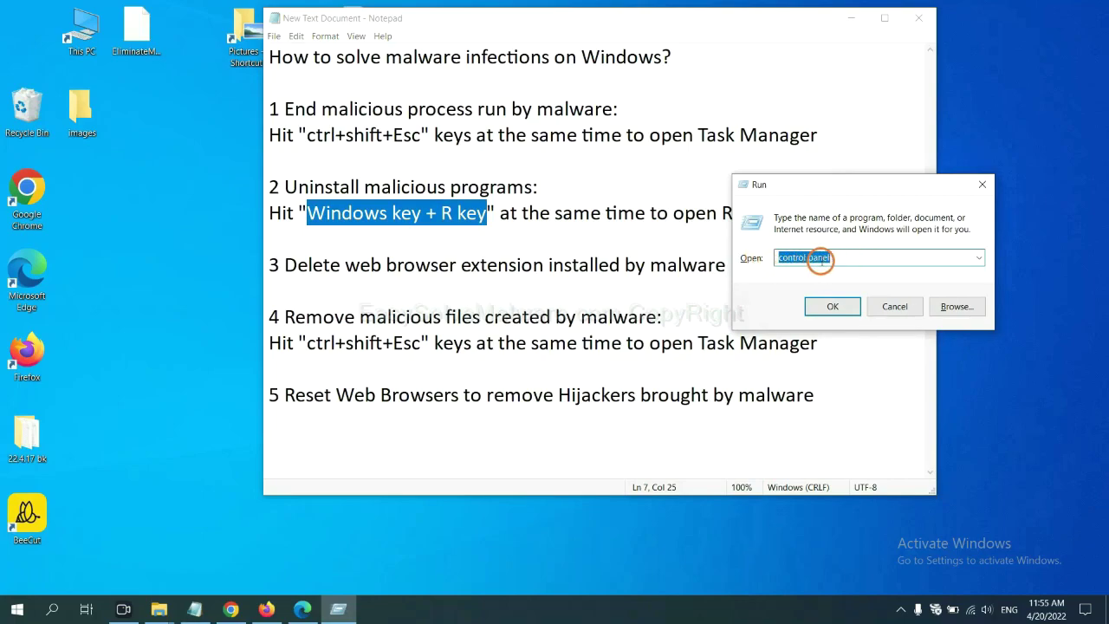
click(827, 314)
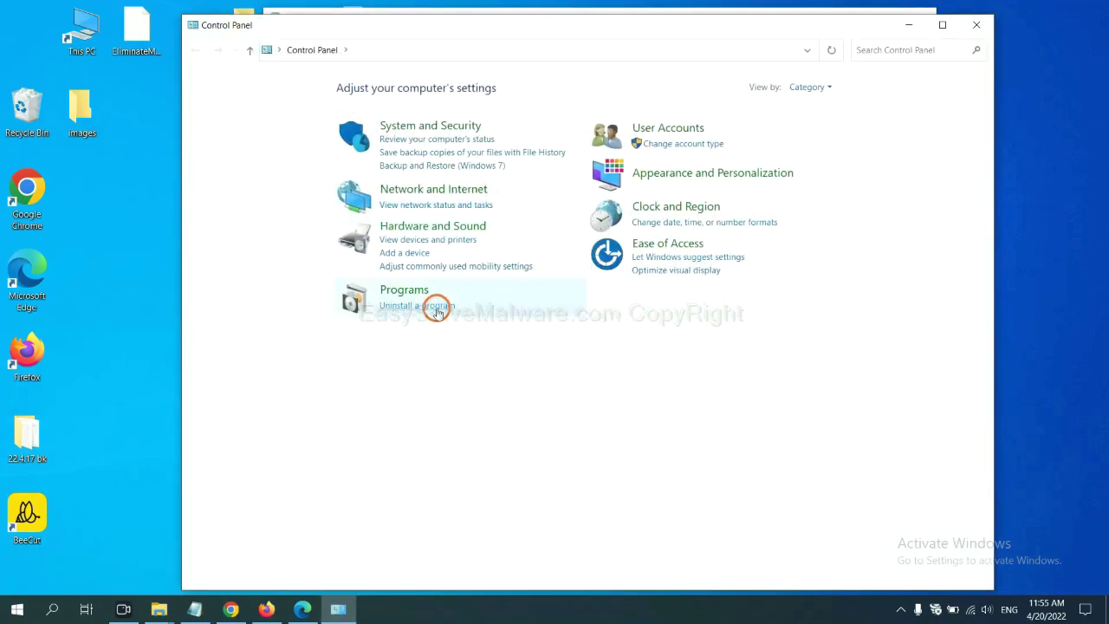
Select Xiph.Org Open Codecs under Uninstall a program, then close Programs and Features
click(438, 306)
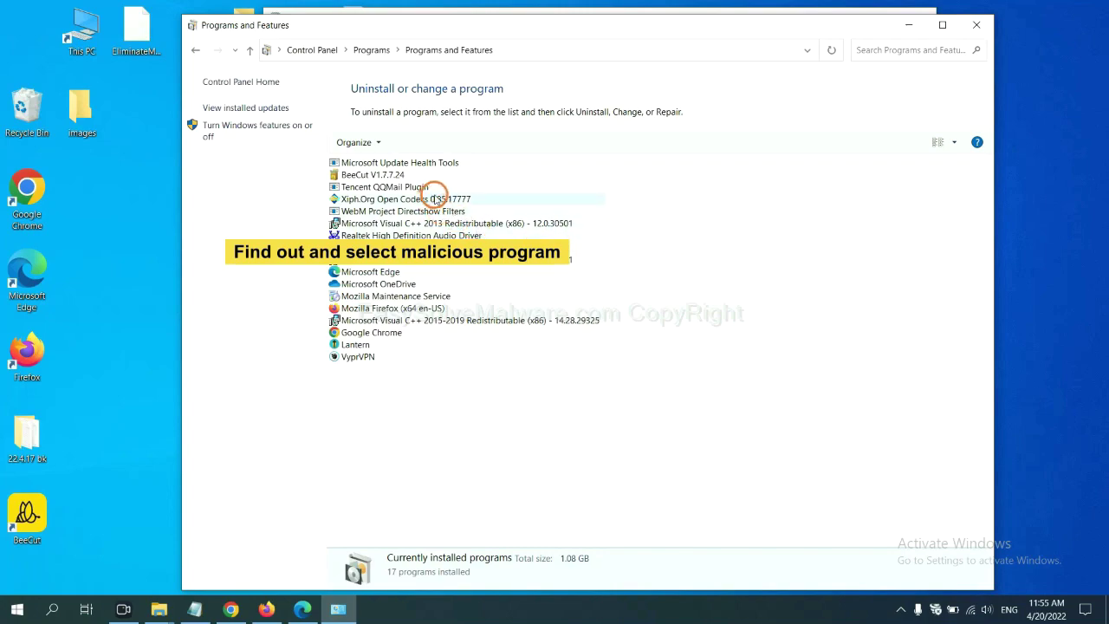
click(436, 199)
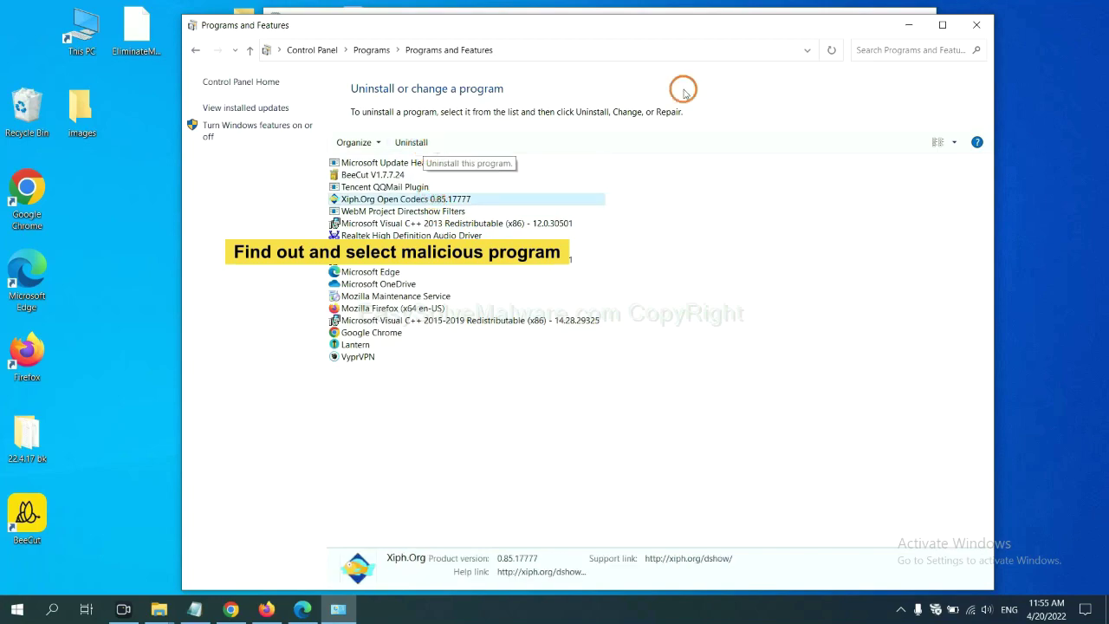
click(982, 27)
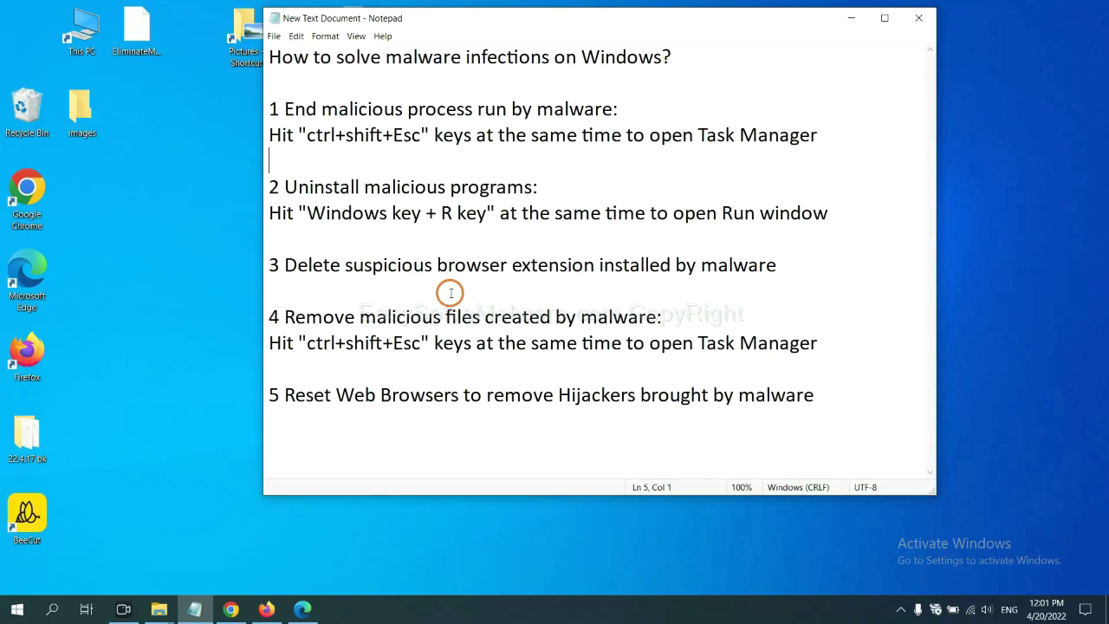
Bring Chrome forward and show its Extensions page via More tools
click(231, 609)
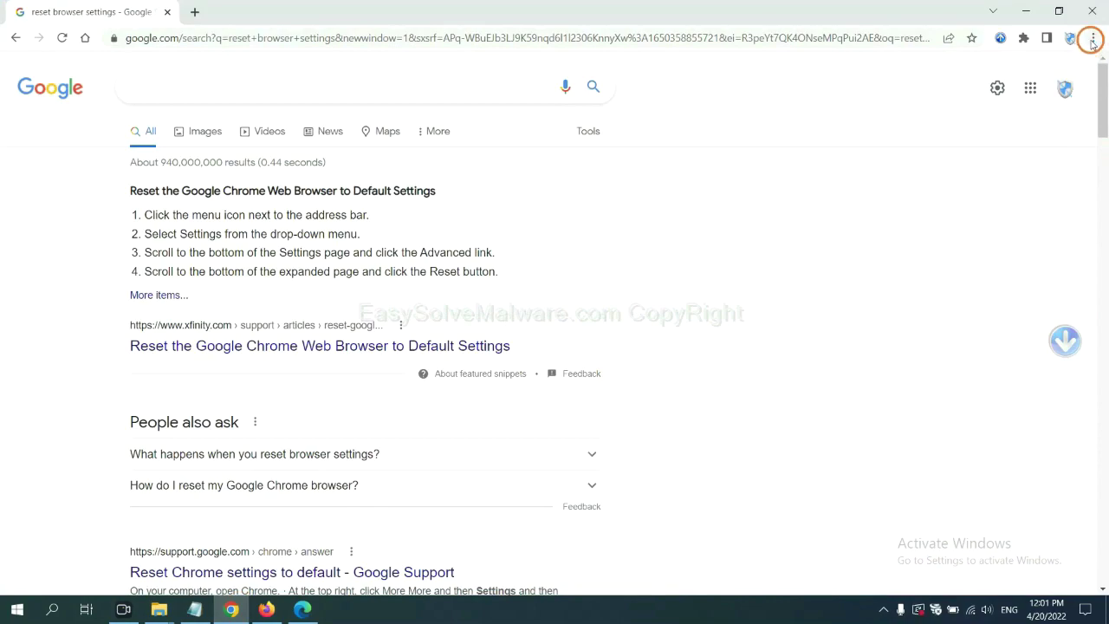
click(1091, 38)
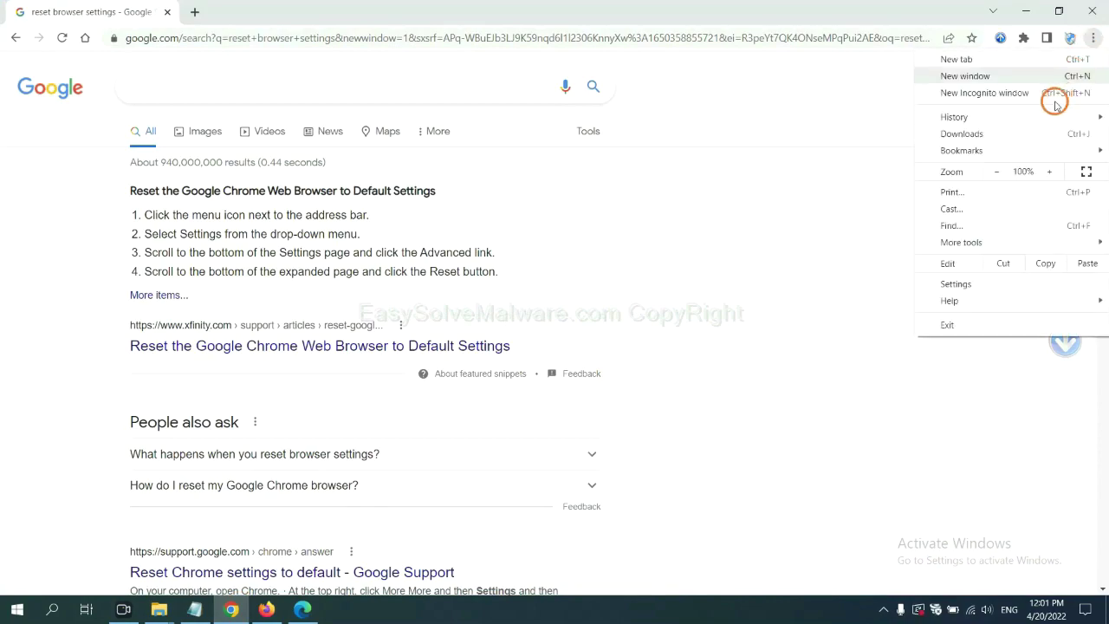
mouse_move(962, 242)
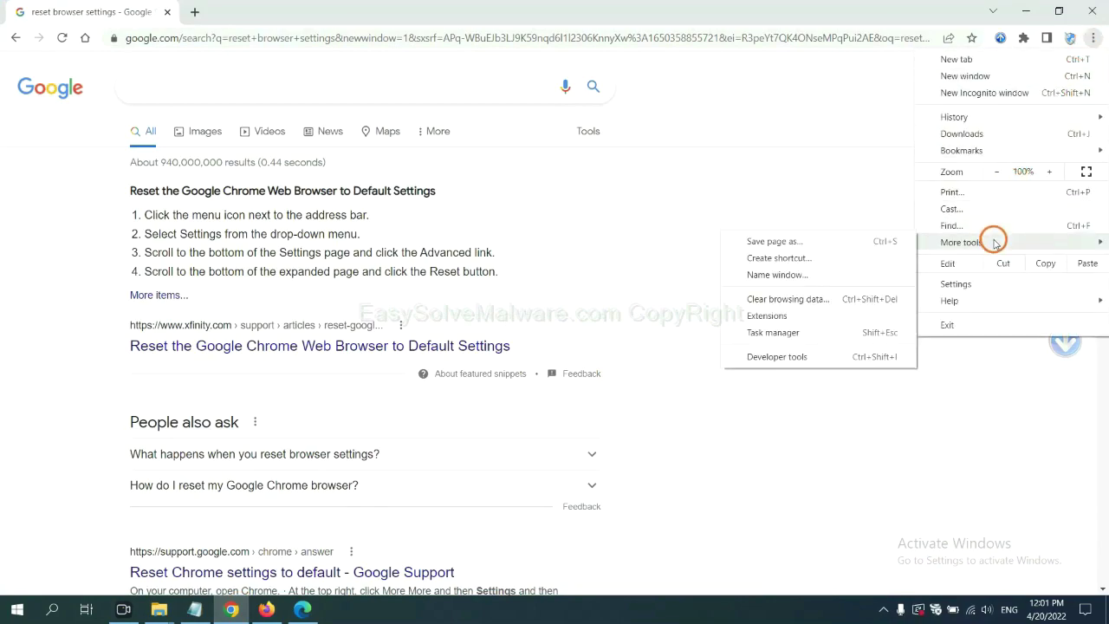
click(816, 314)
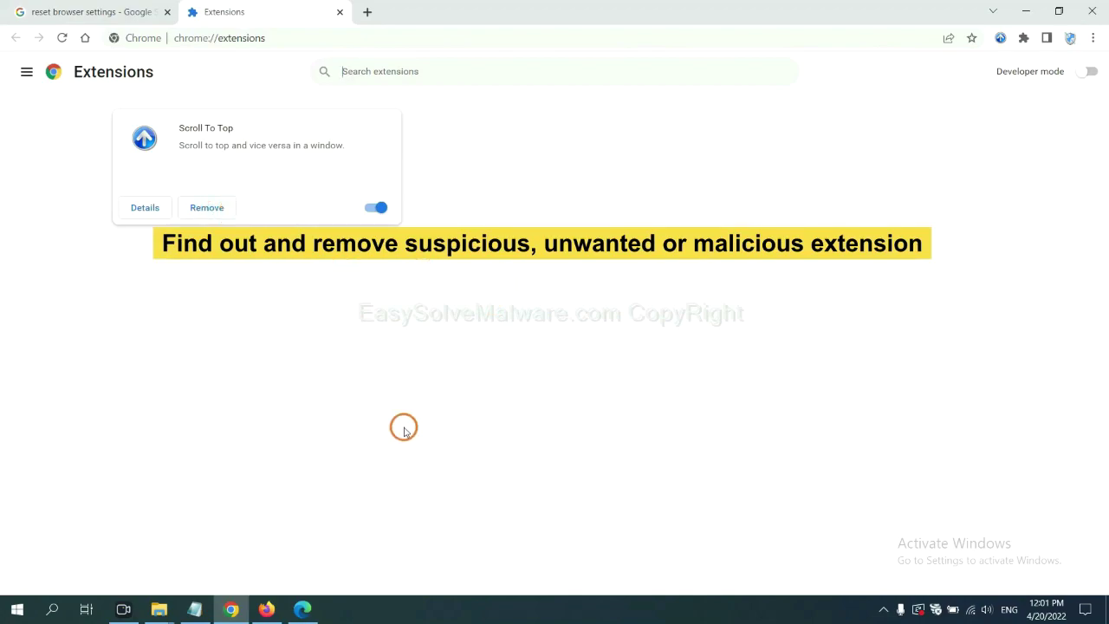
Show the removal options for GIPHY for Firefox in Firefox's Add-ons and themes manager
click(264, 609)
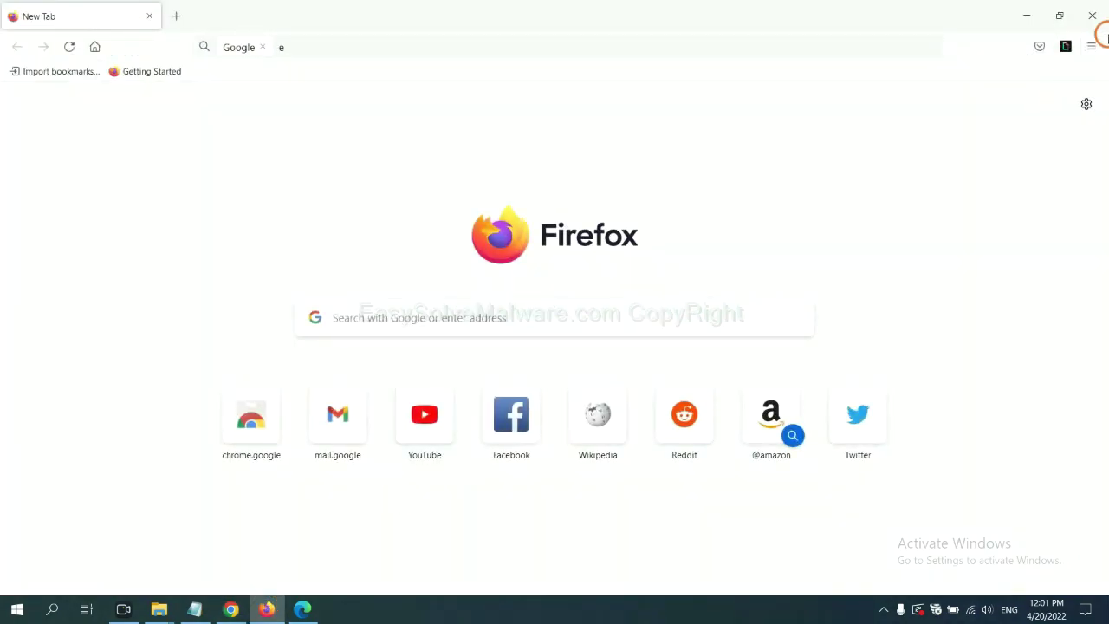
click(1093, 47)
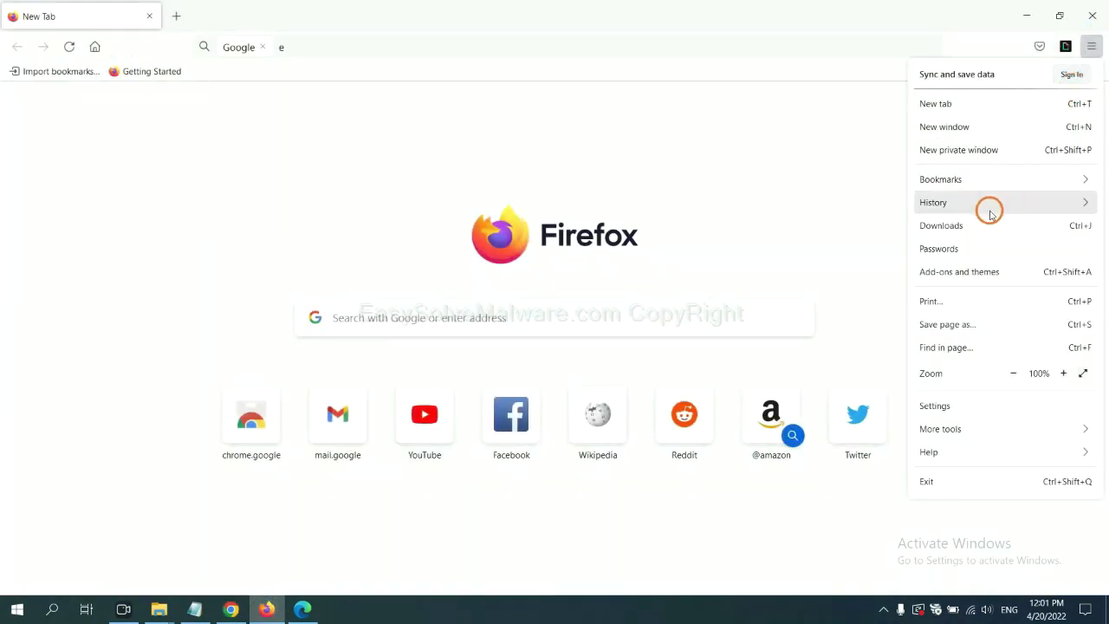
click(969, 275)
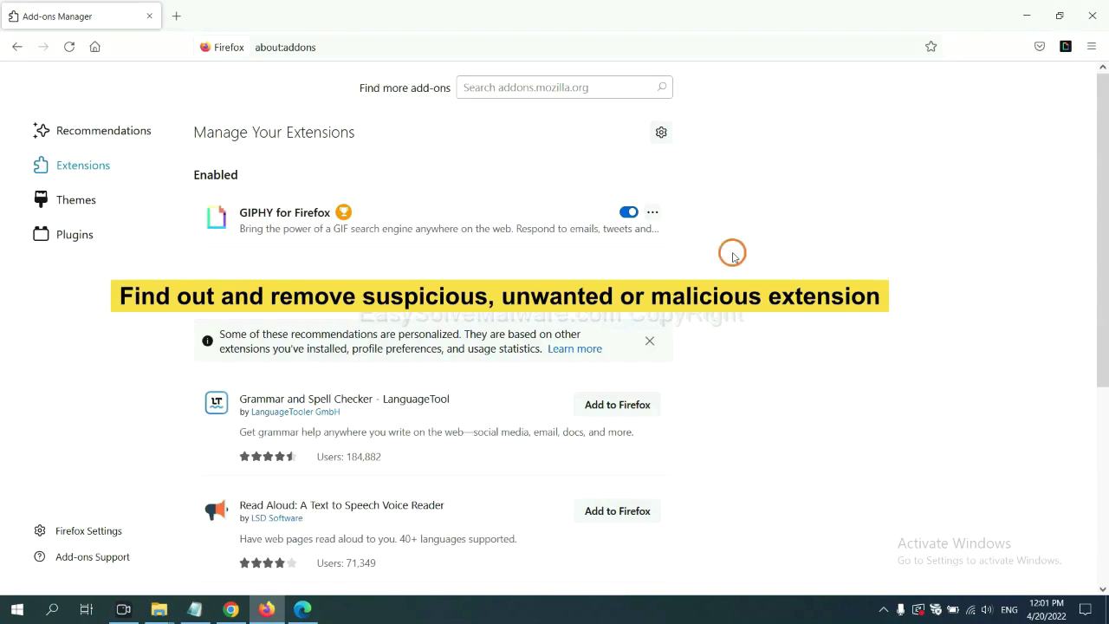
click(652, 214)
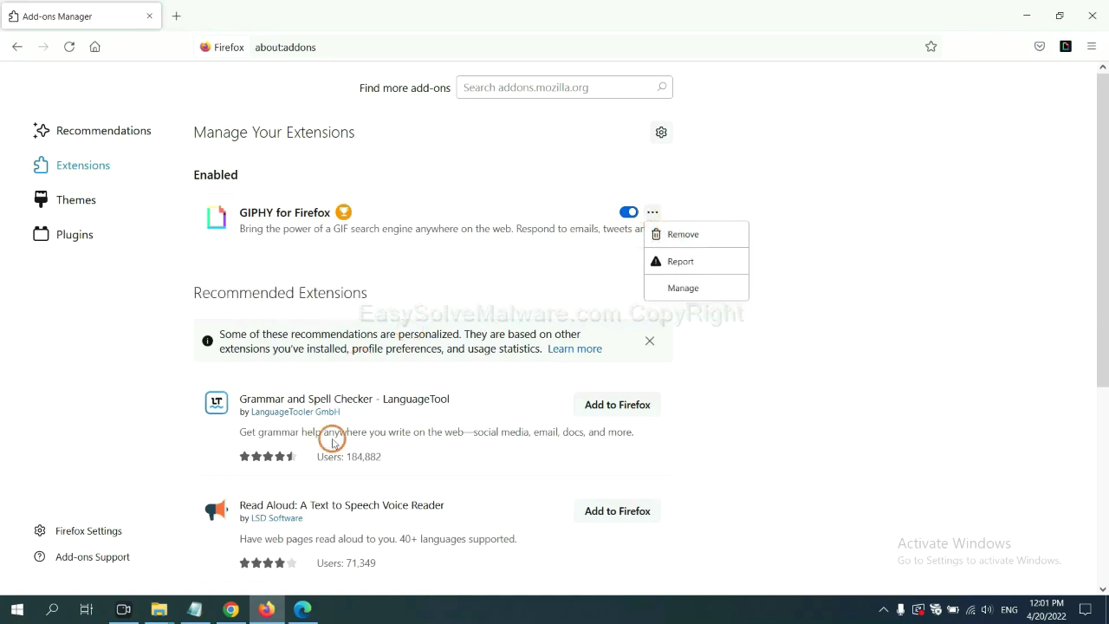
Bring up Microsoft Edge's Manage extensions page
click(302, 610)
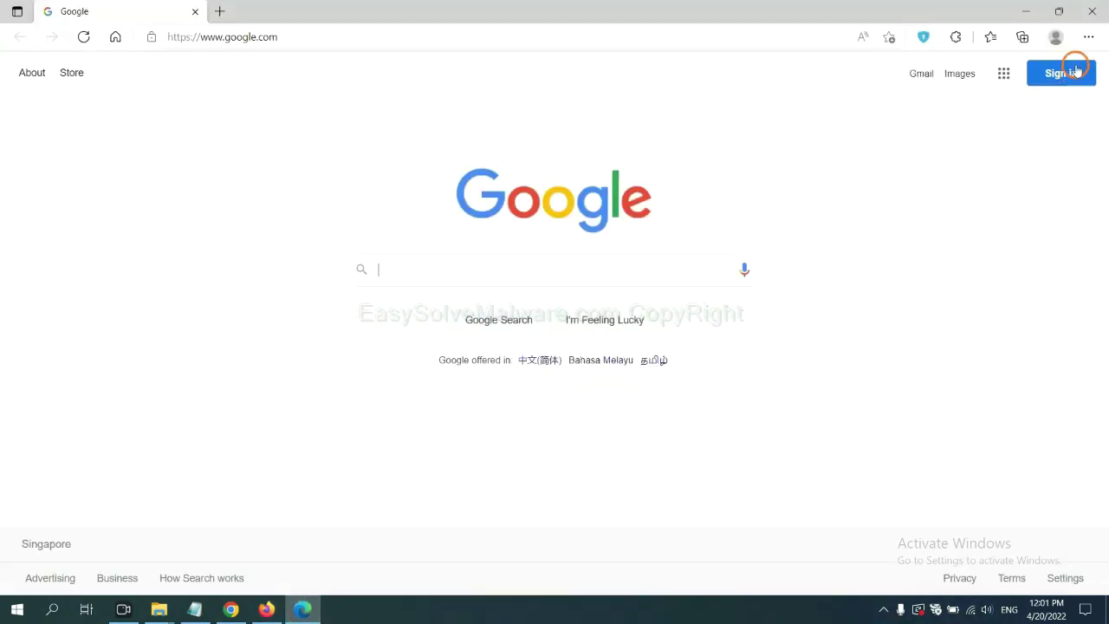
click(1087, 38)
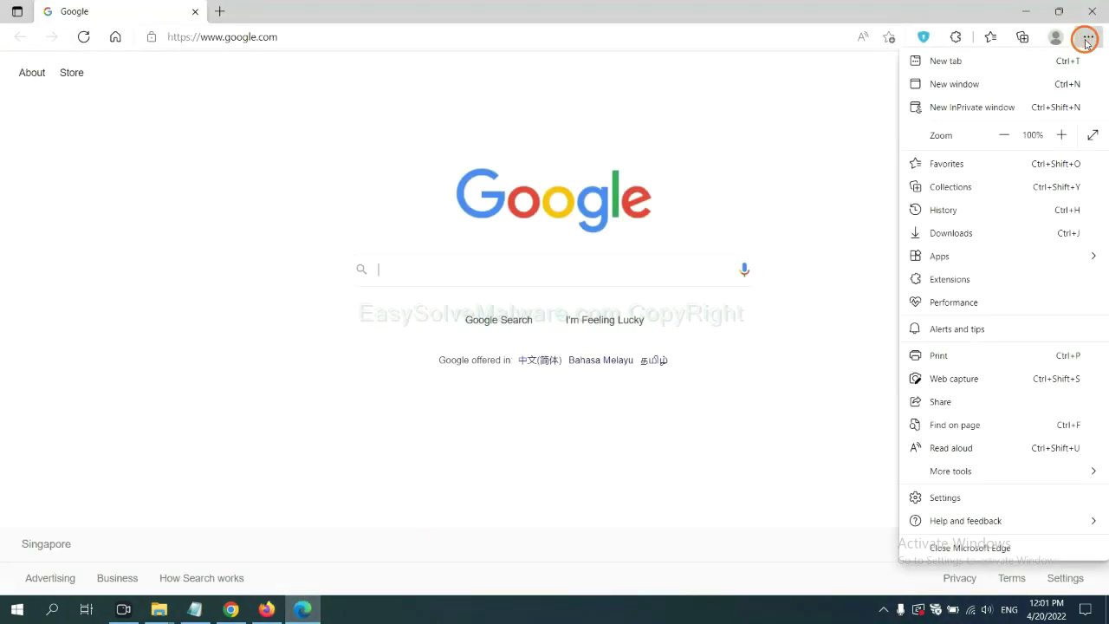
right_click(954, 280)
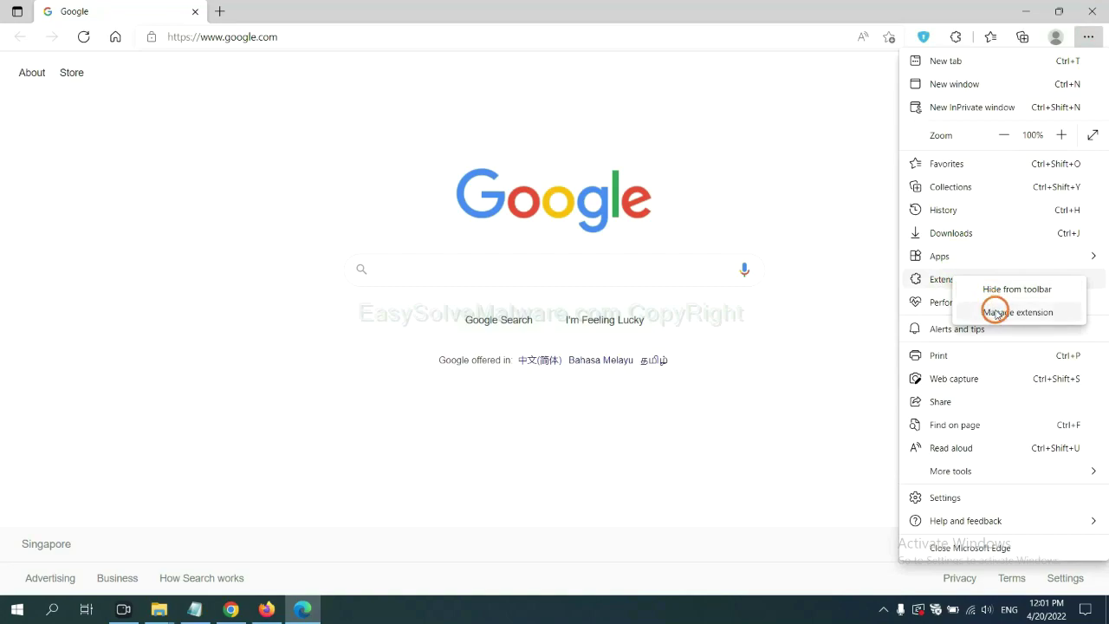
click(996, 314)
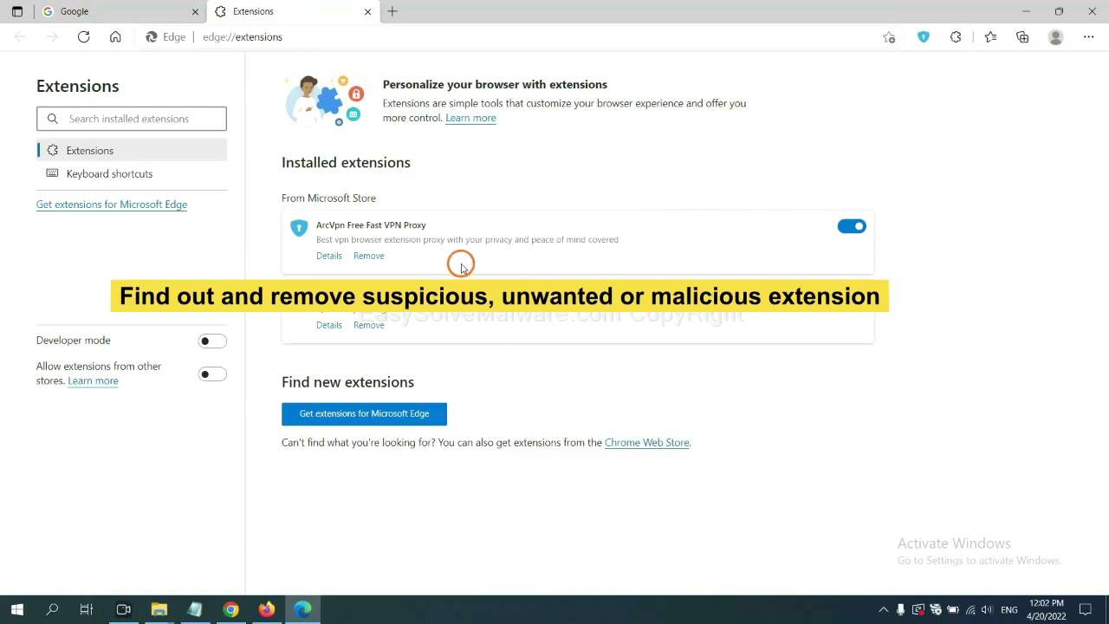
Remove the ArcVpn Free Fast VPN Proxy extension and show the desktop
click(380, 258)
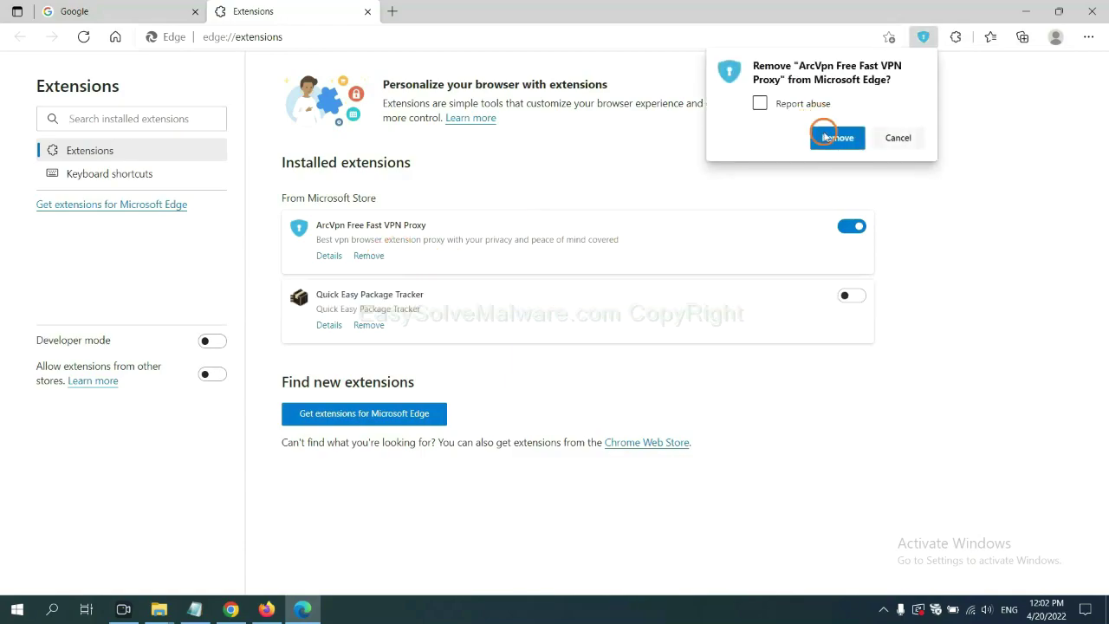
click(824, 137)
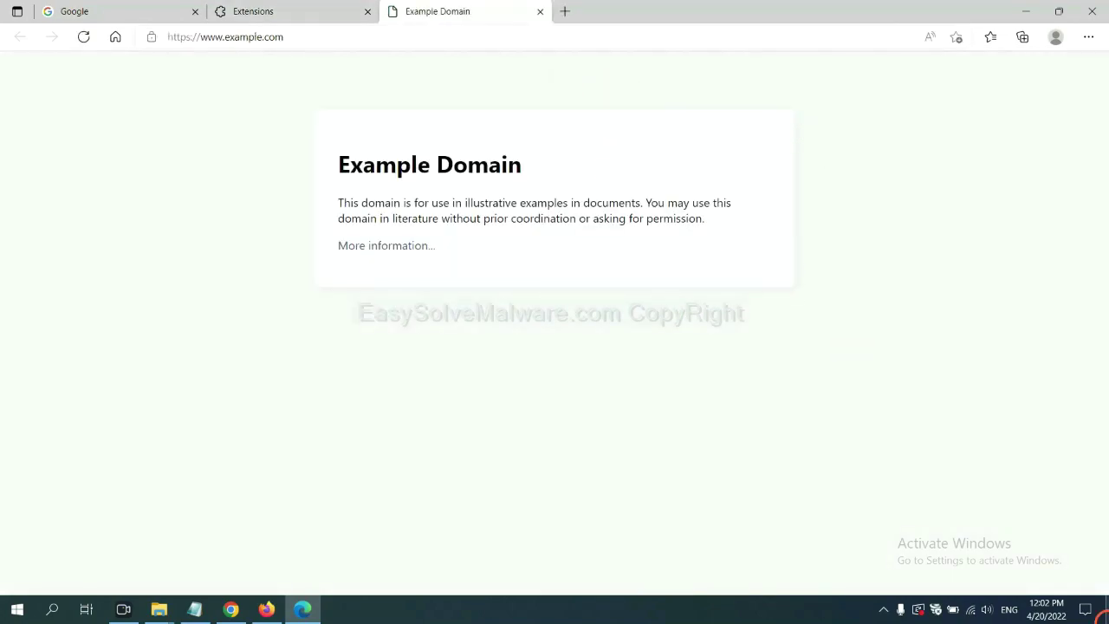
click(1105, 616)
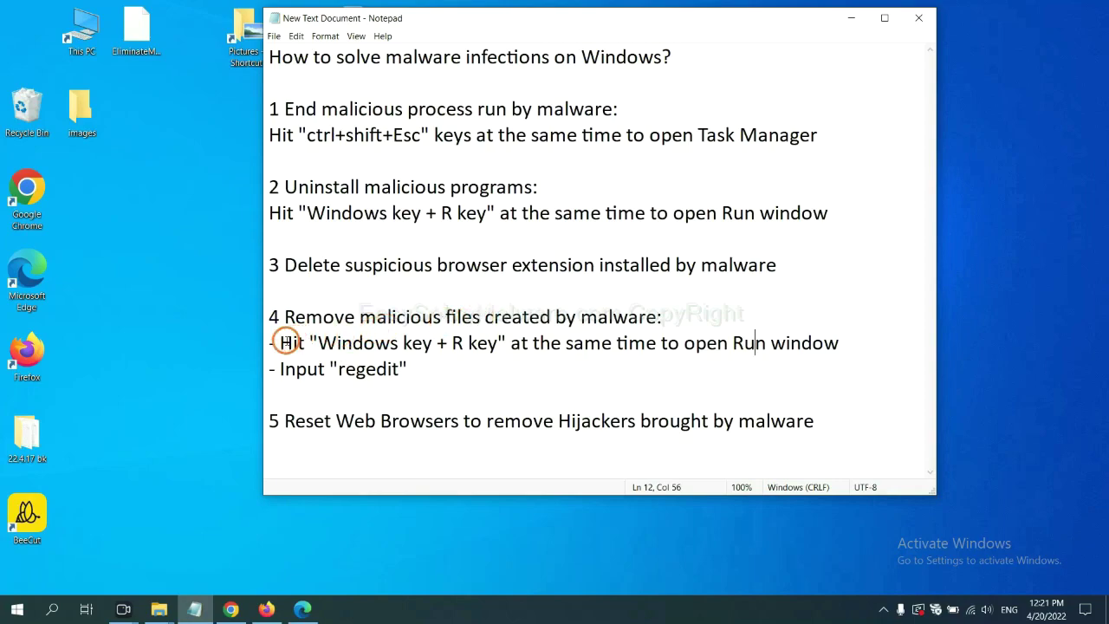
Launch regedit from a Run dialog positioned beside the Notepad instructions
drag(281, 343, 629, 359)
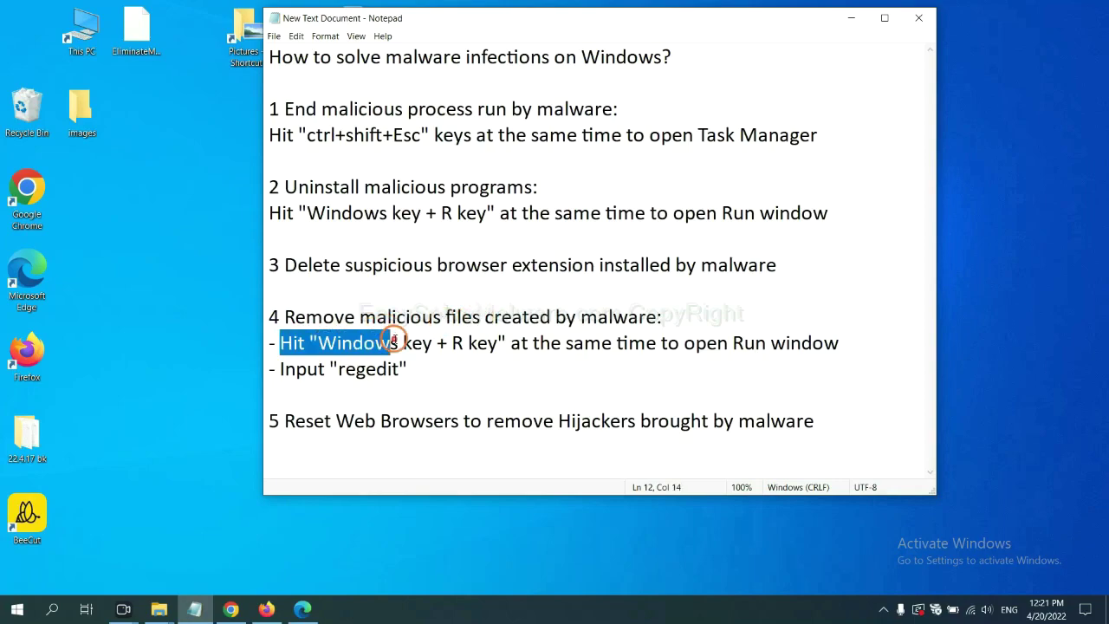
click(641, 348)
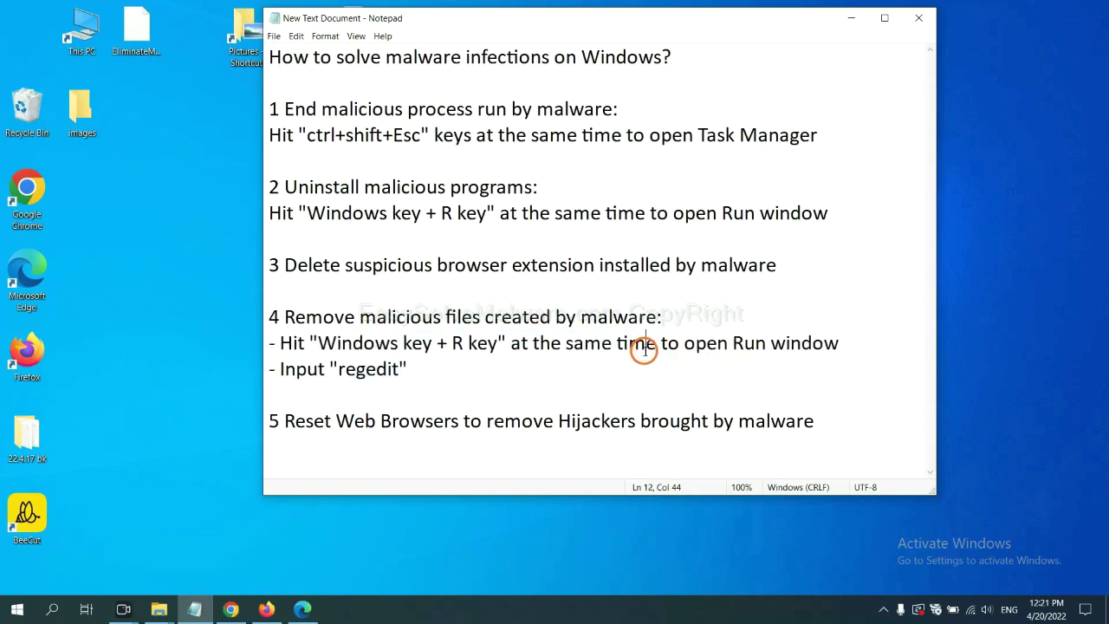
key(super+r)
drag(202, 440, 882, 230)
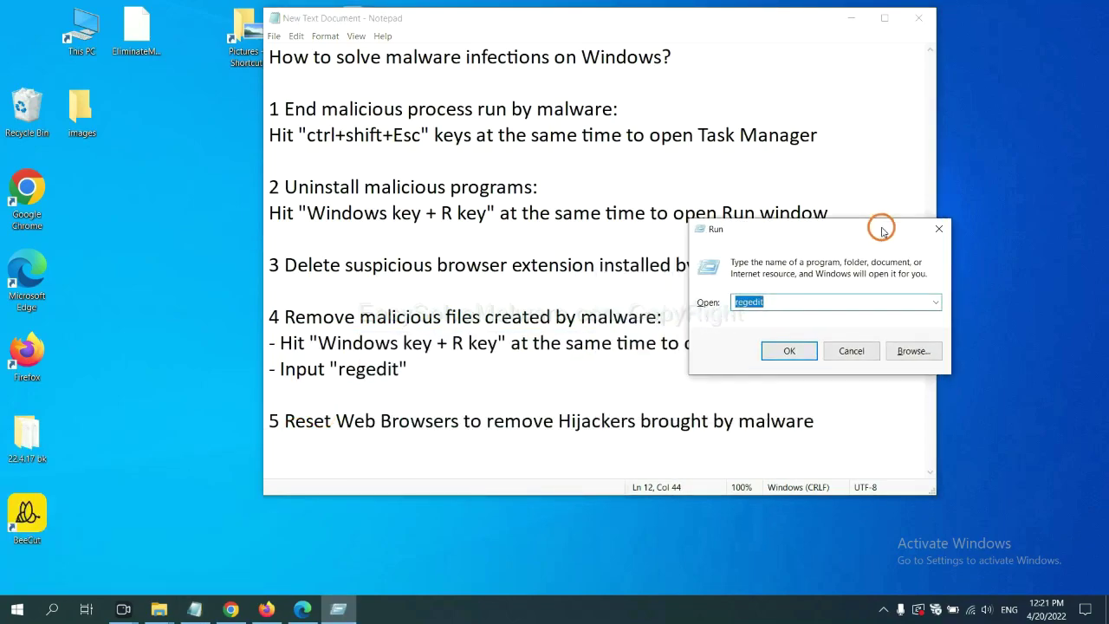
click(812, 302)
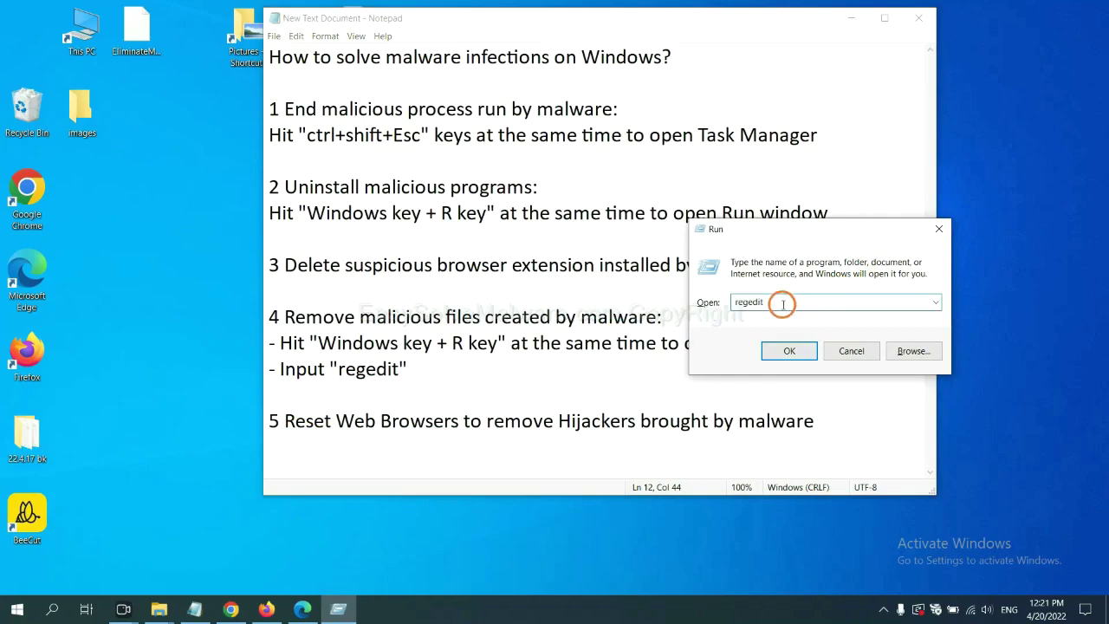
click(789, 350)
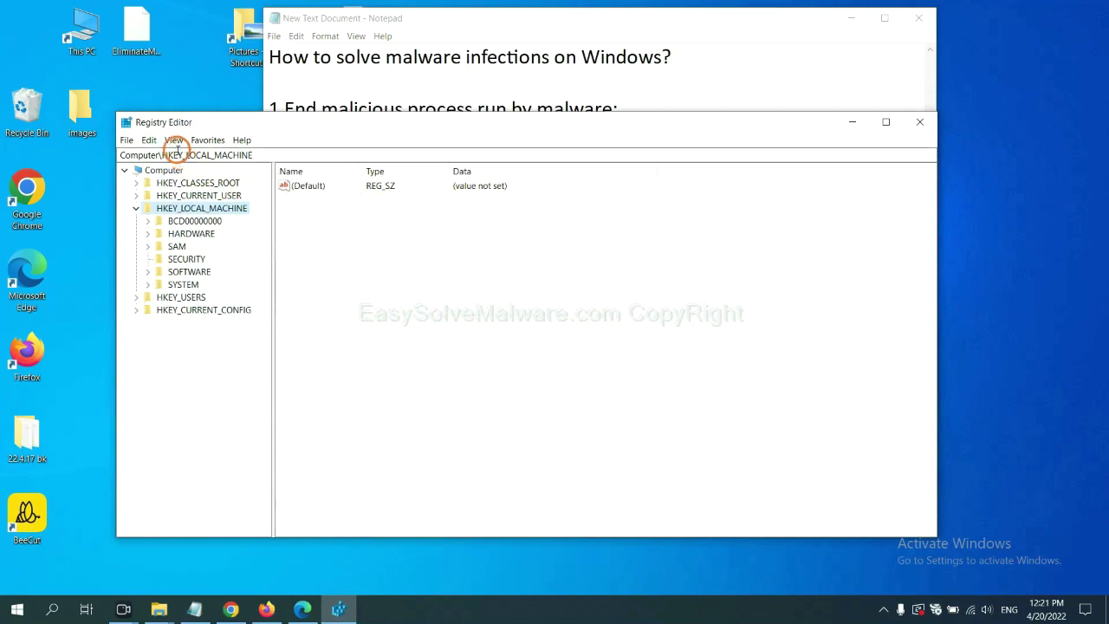
Search the entire registry for 'beecut' with Edit > Find
click(151, 140)
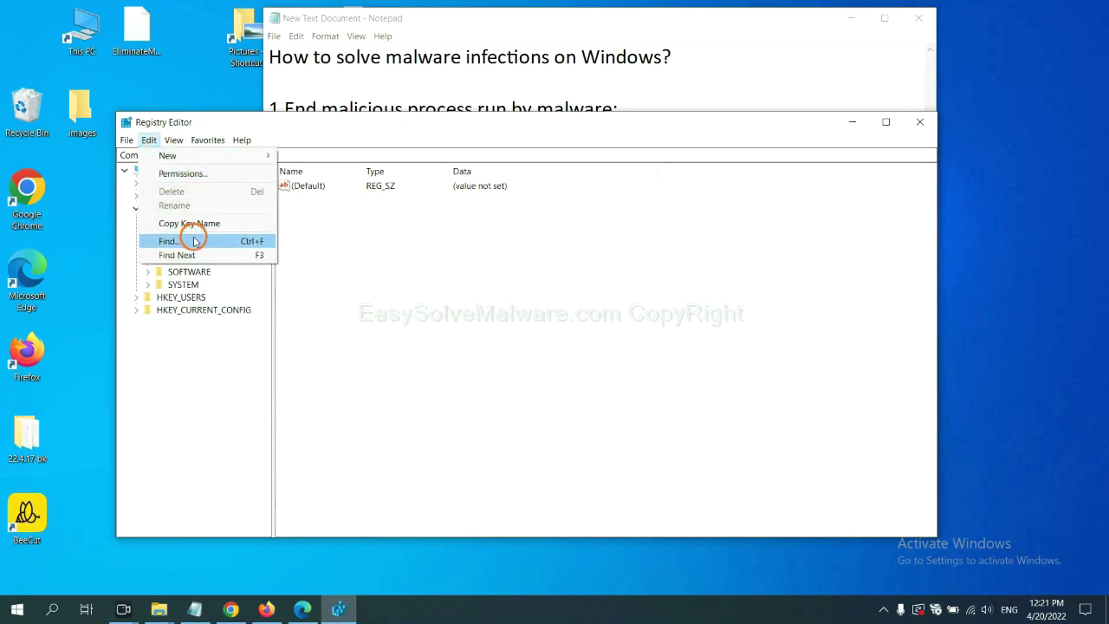
click(196, 243)
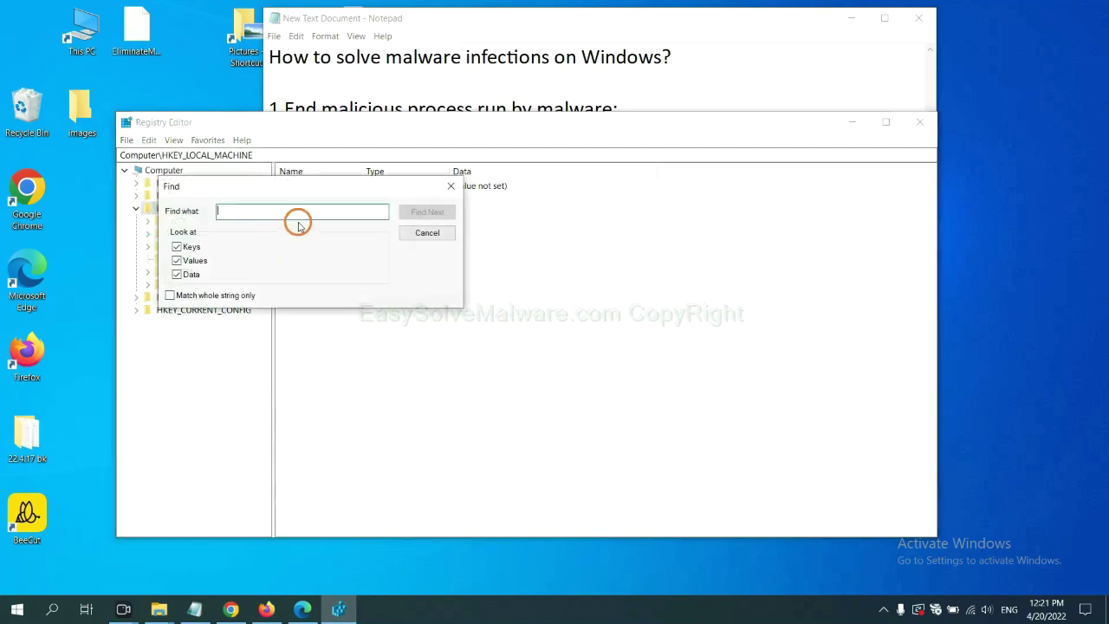
drag(318, 184, 426, 210)
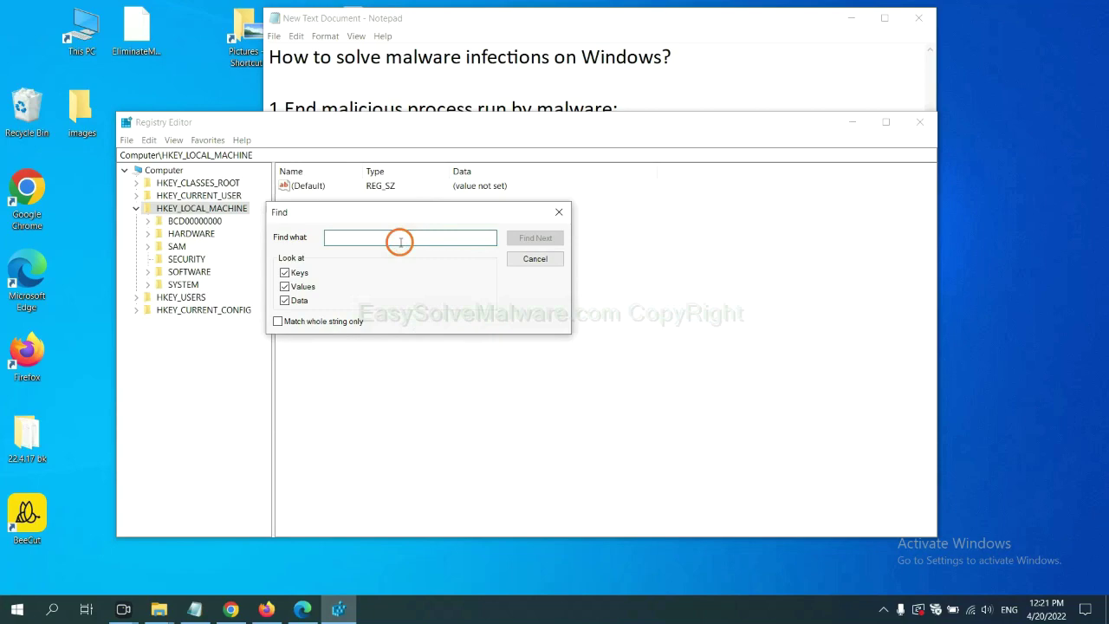
text(beecut)
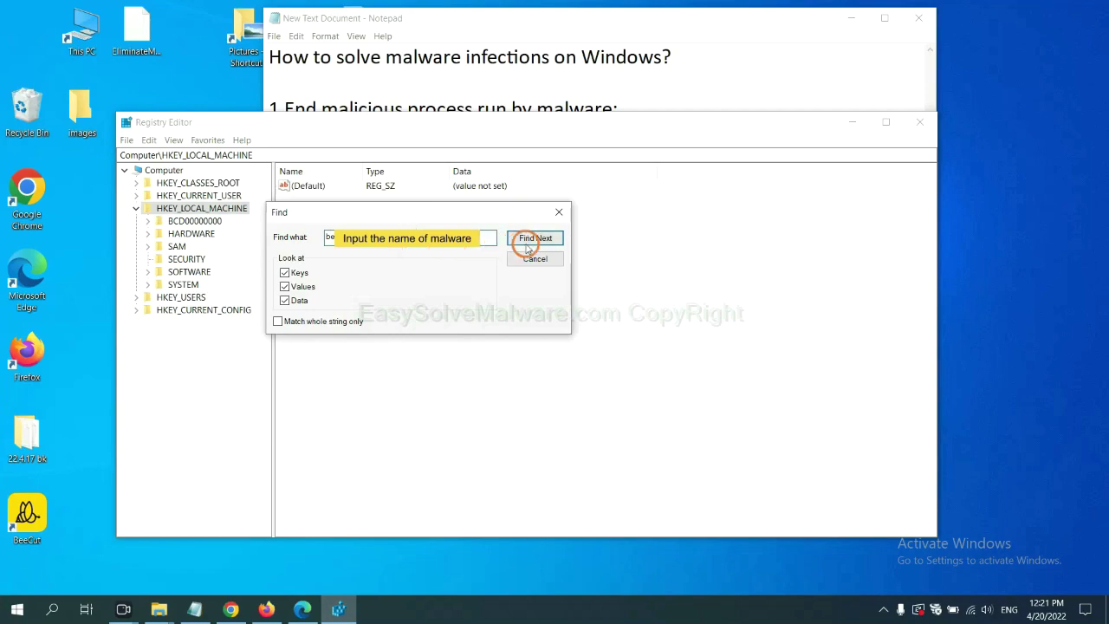
click(535, 238)
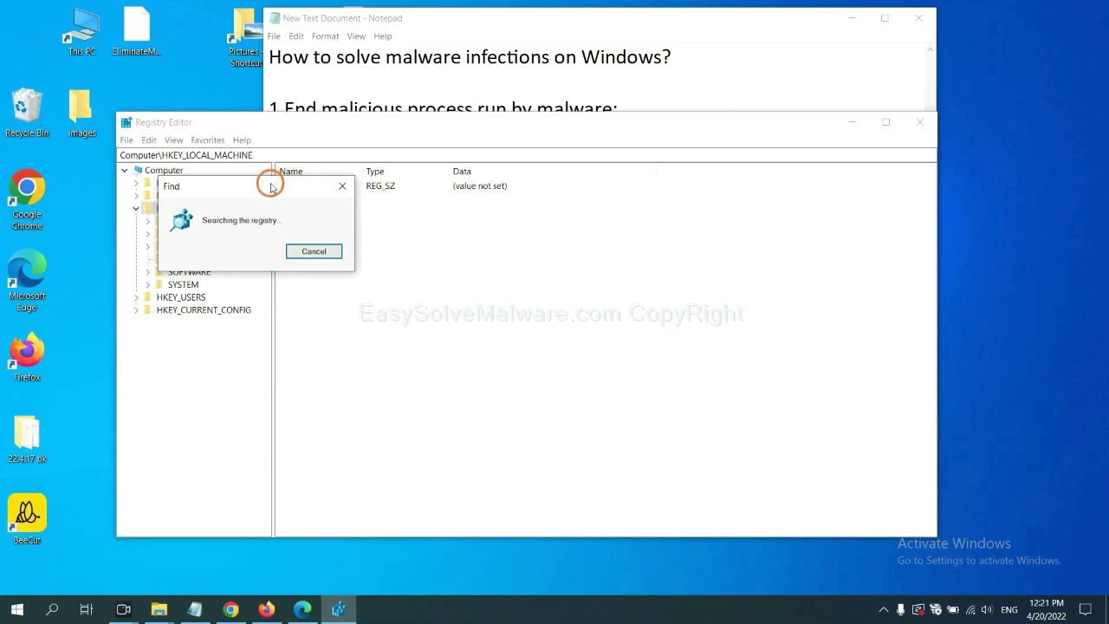
Find the FEATURE_BROWSER_EMULATION key holding BeeCut.exe and bring up its context menu
drag(292, 184, 465, 184)
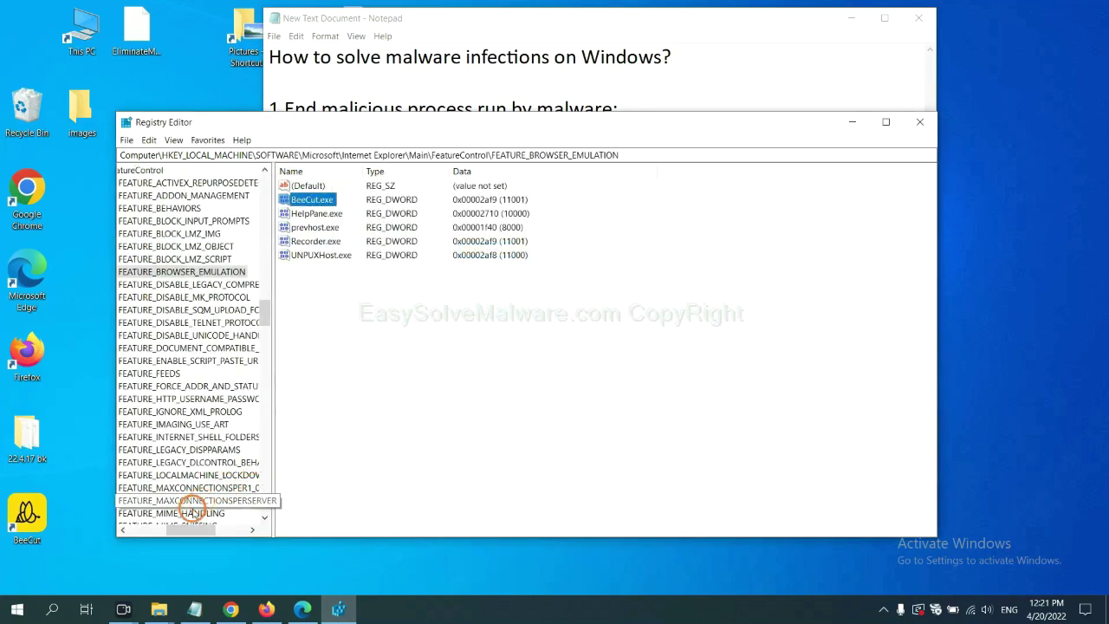
drag(188, 532, 177, 526)
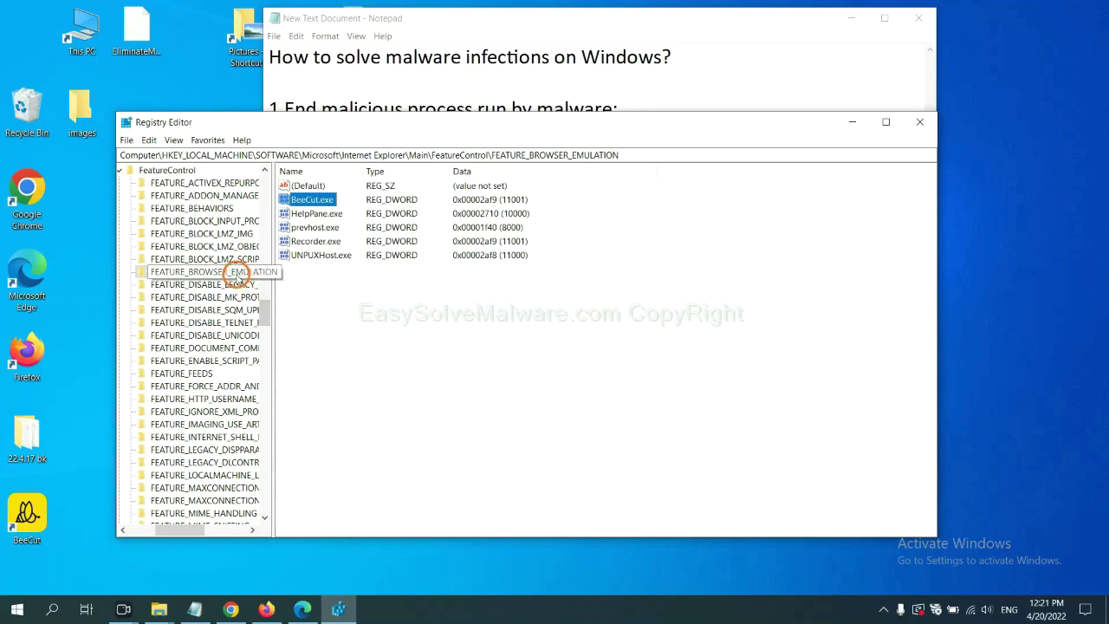
right_click(224, 272)
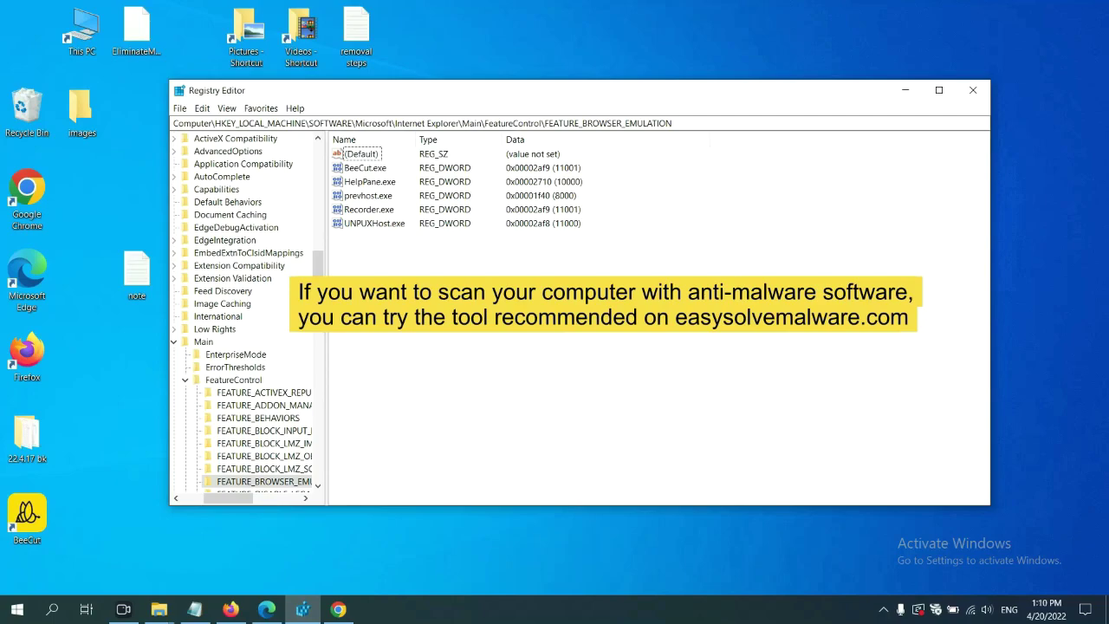
Scroll through the easysolvemalware.com removal guide in Chrome
click(340, 609)
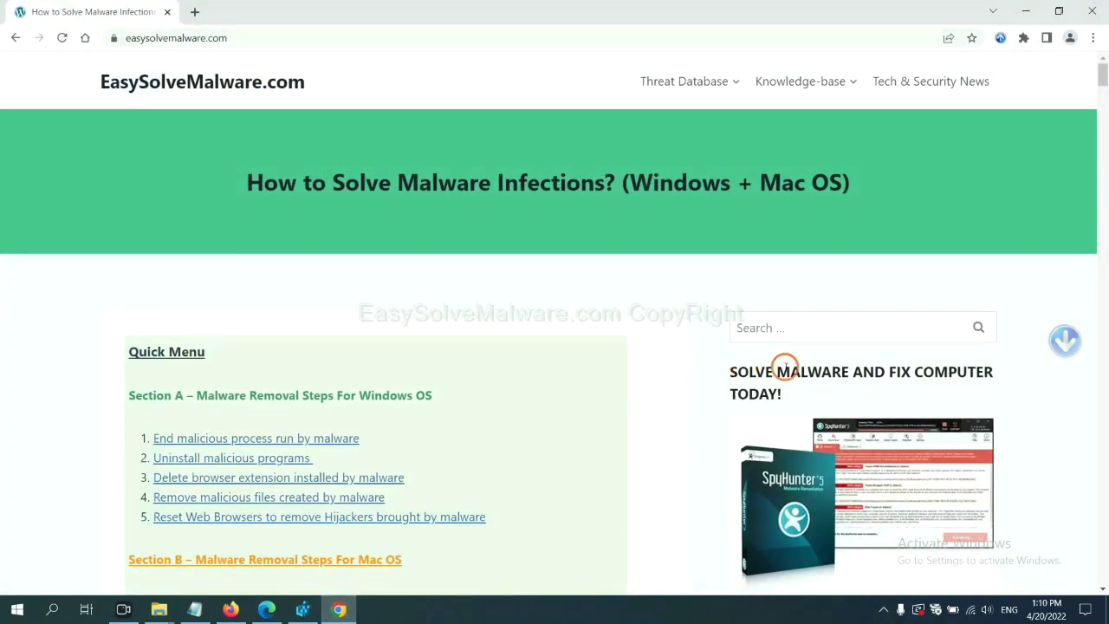
scroll(799, 399, down, 1)
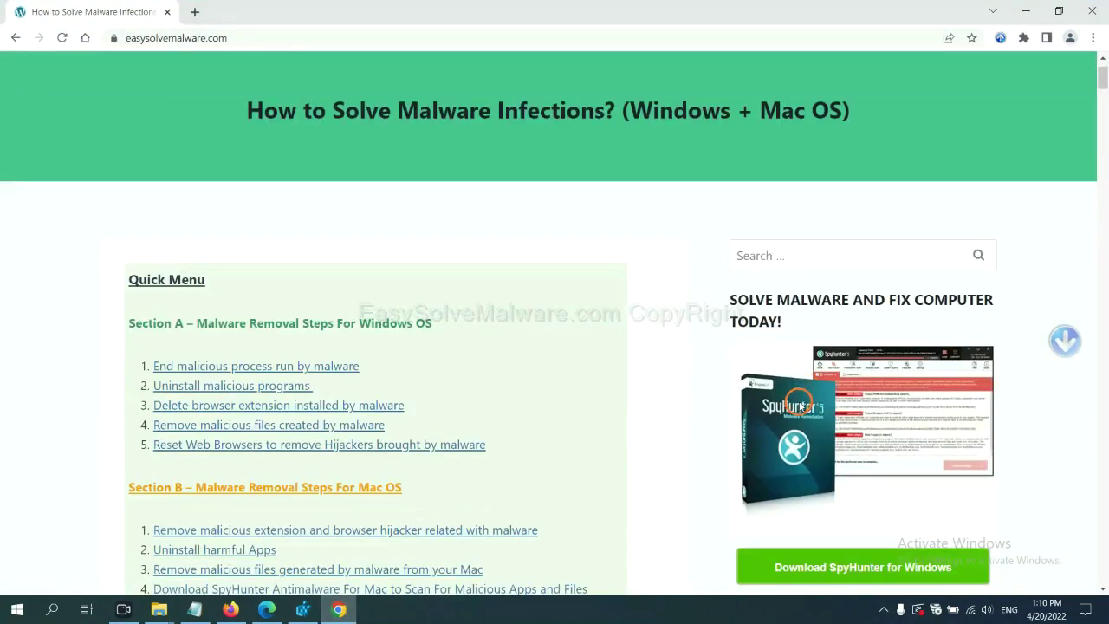
scroll(788, 381, up, 1)
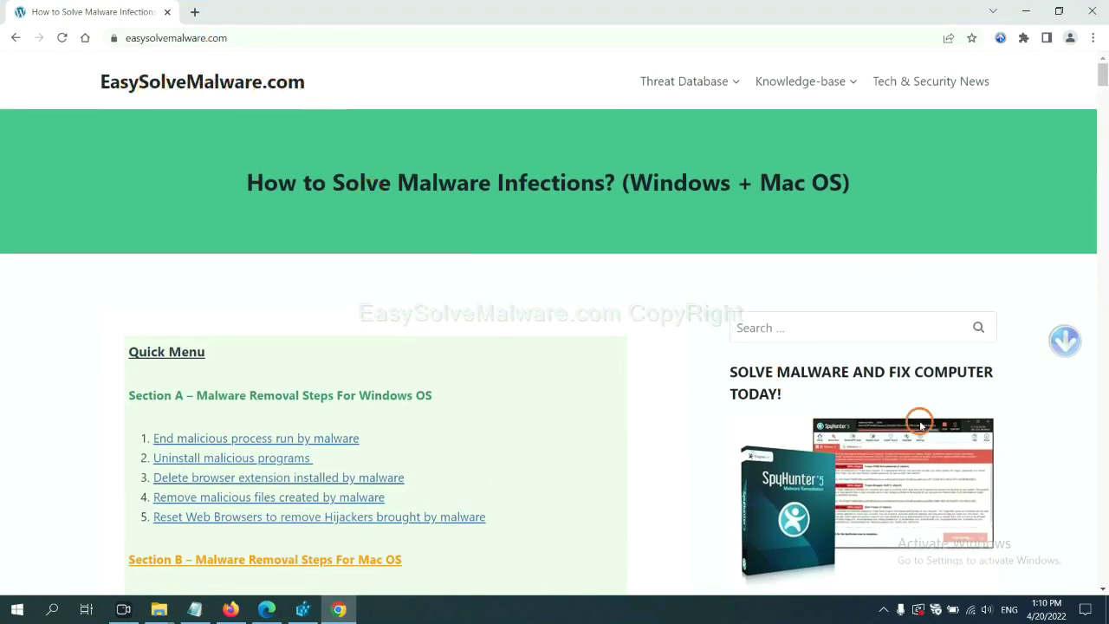
scroll(921, 424, down, 1)
scroll(903, 379, down, 2)
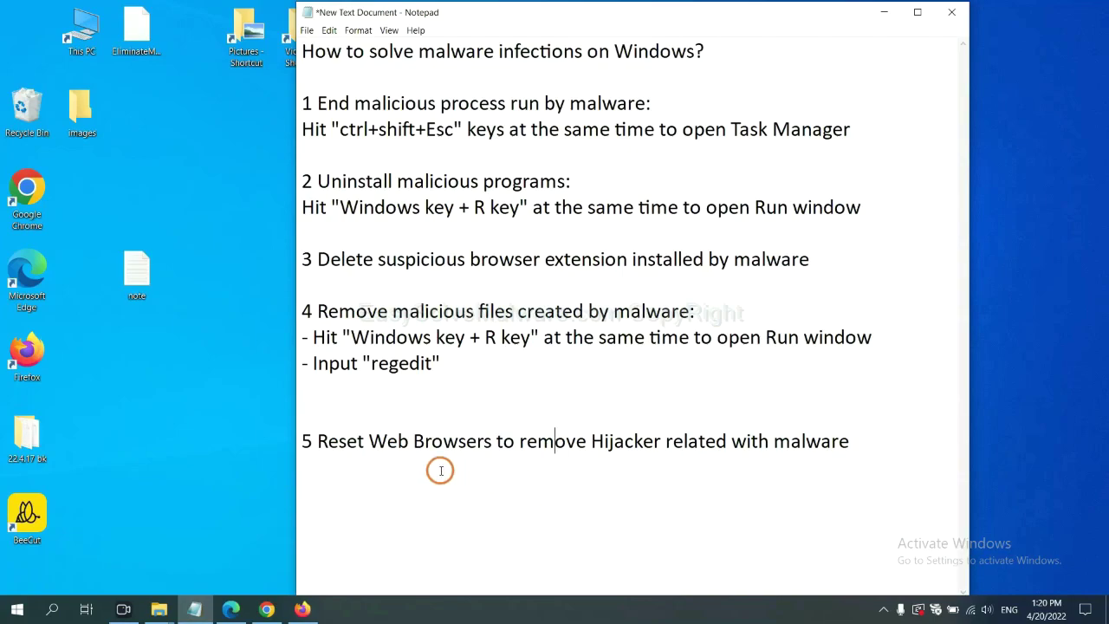
Search Chrome settings for 'reset' to reach the restore-defaults confirmation, then switch to Firefox
click(264, 611)
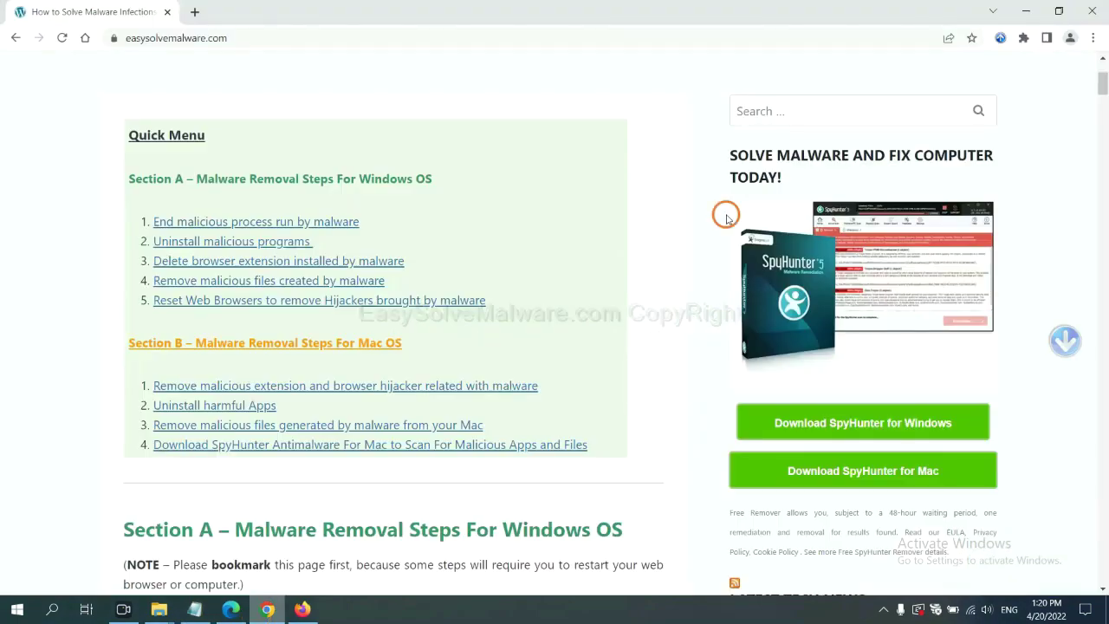
click(1095, 38)
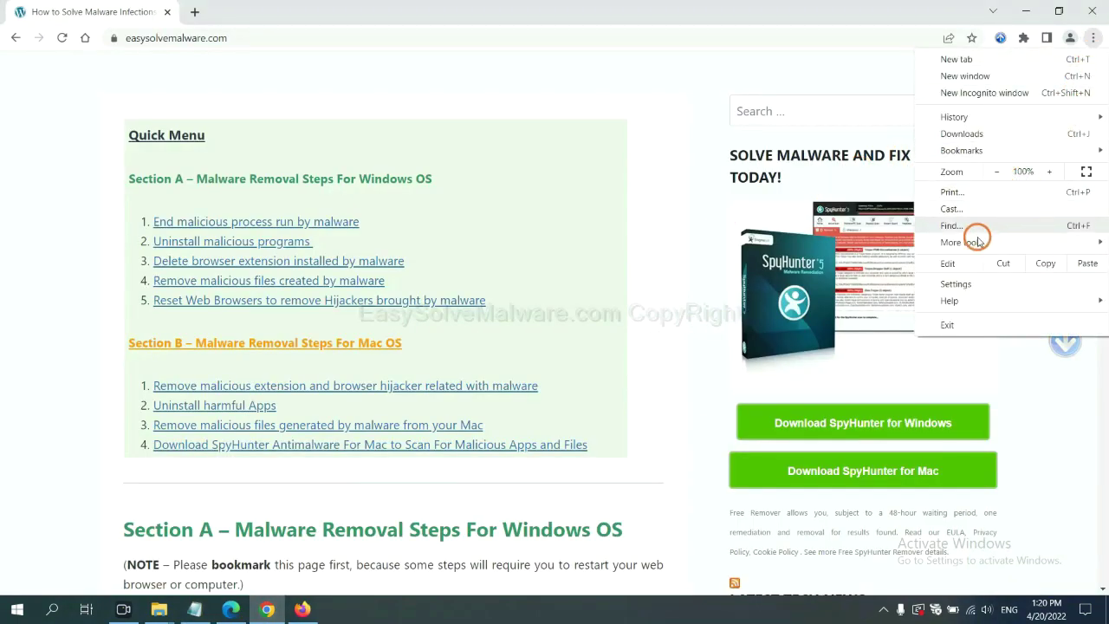
click(972, 279)
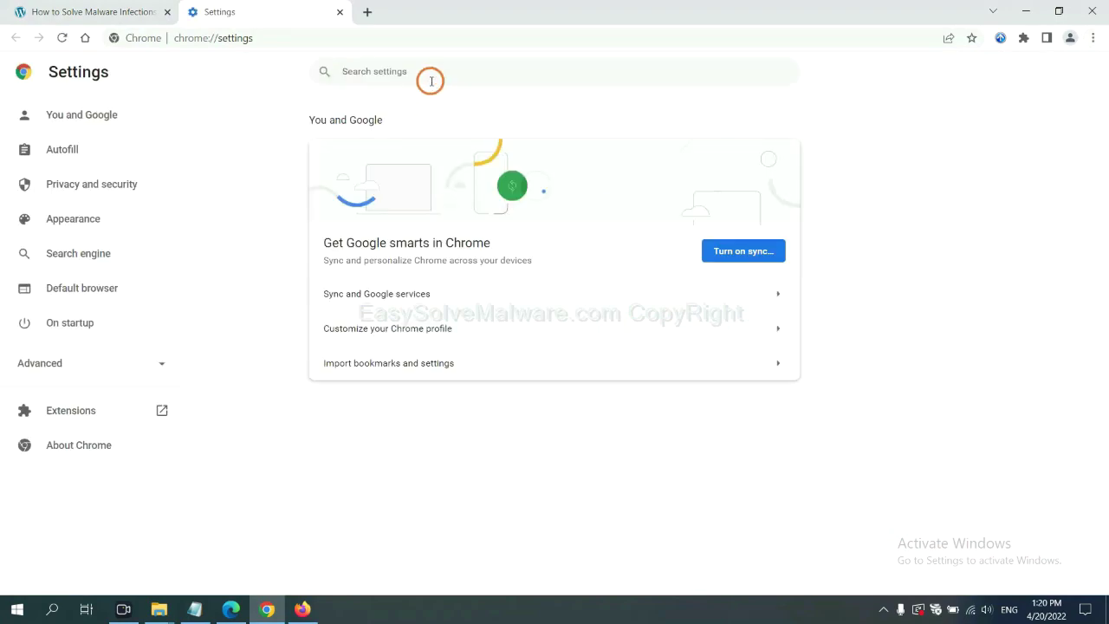
text(reset)
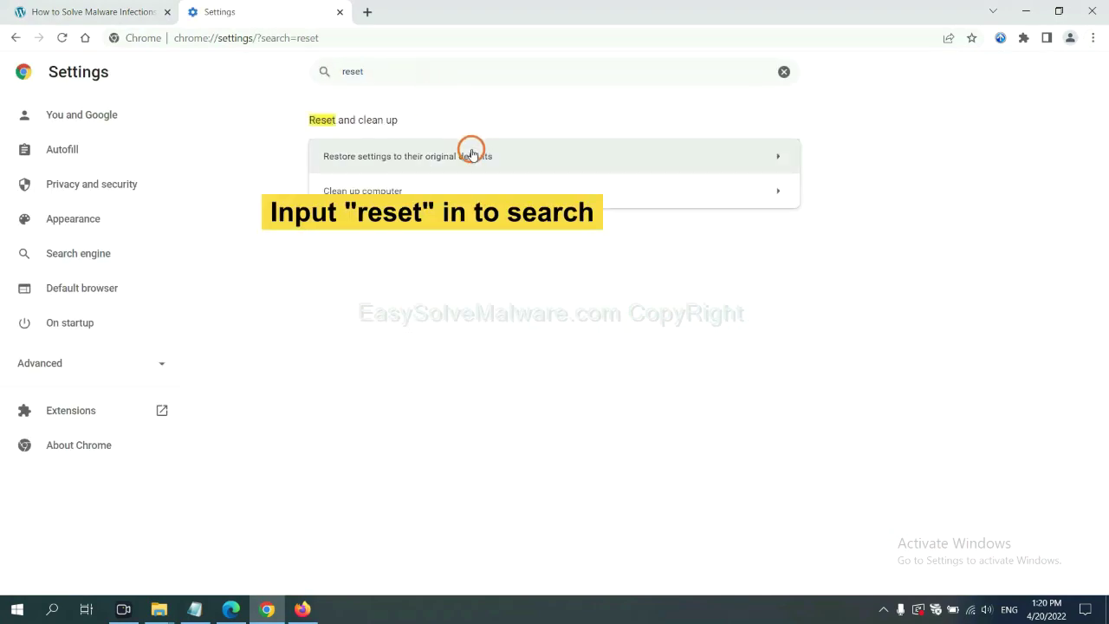
click(472, 156)
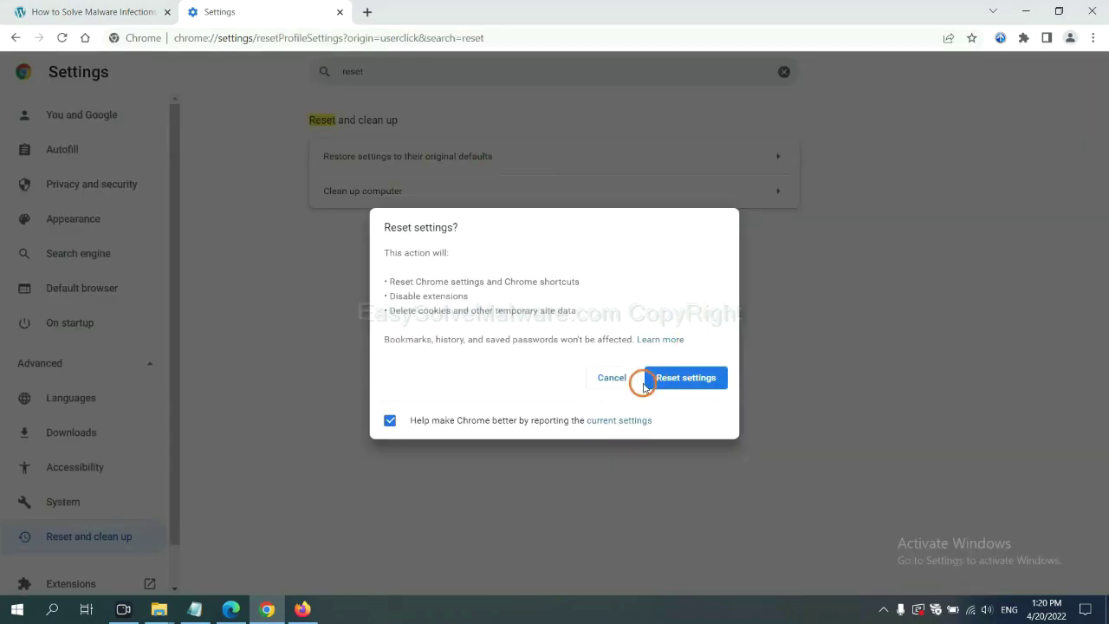
click(302, 609)
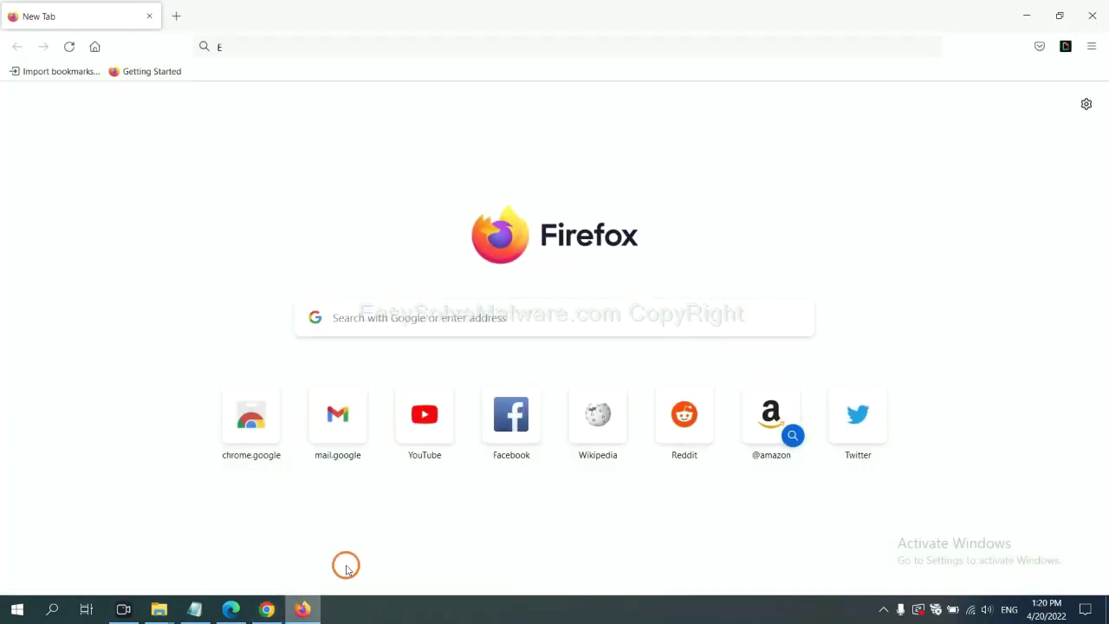
Bring up the Refresh Firefox confirmation from Help > More troubleshooting information
click(1091, 47)
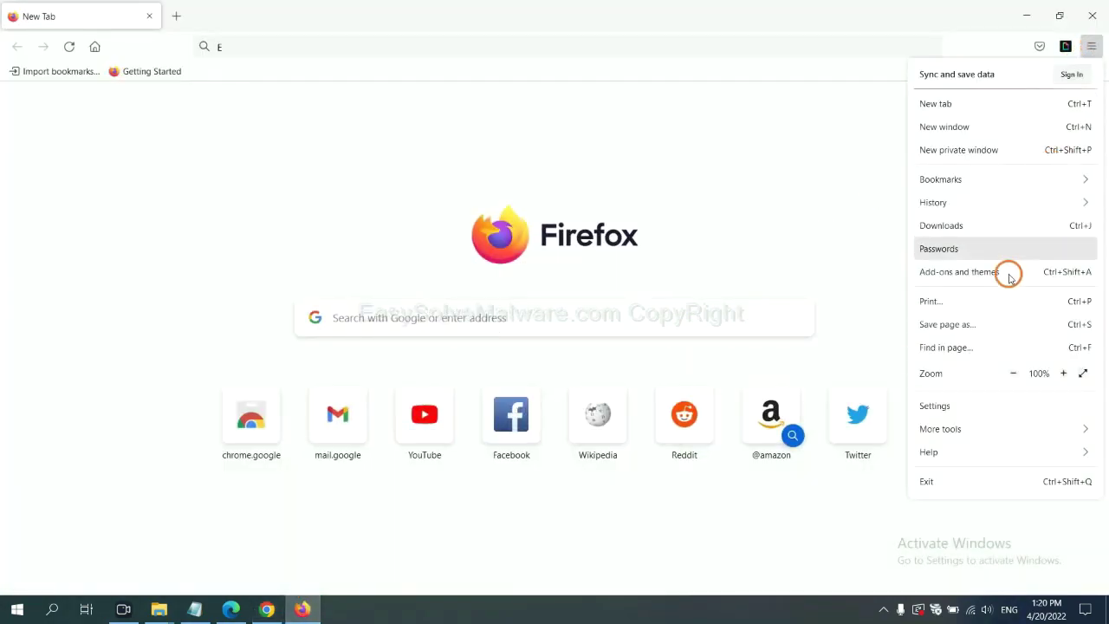
click(953, 452)
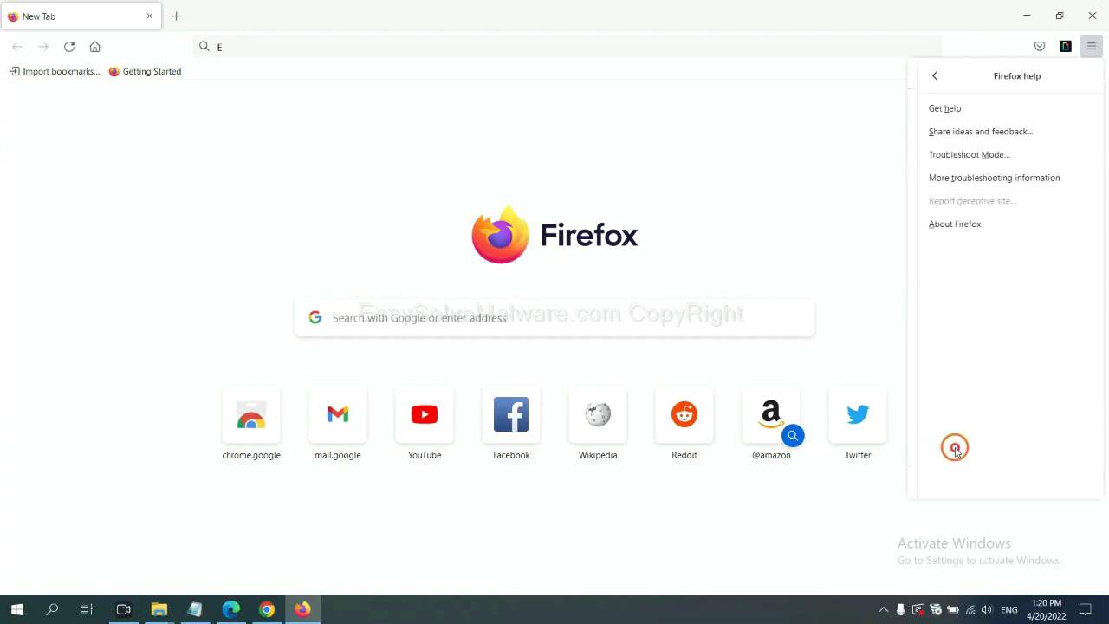
click(973, 180)
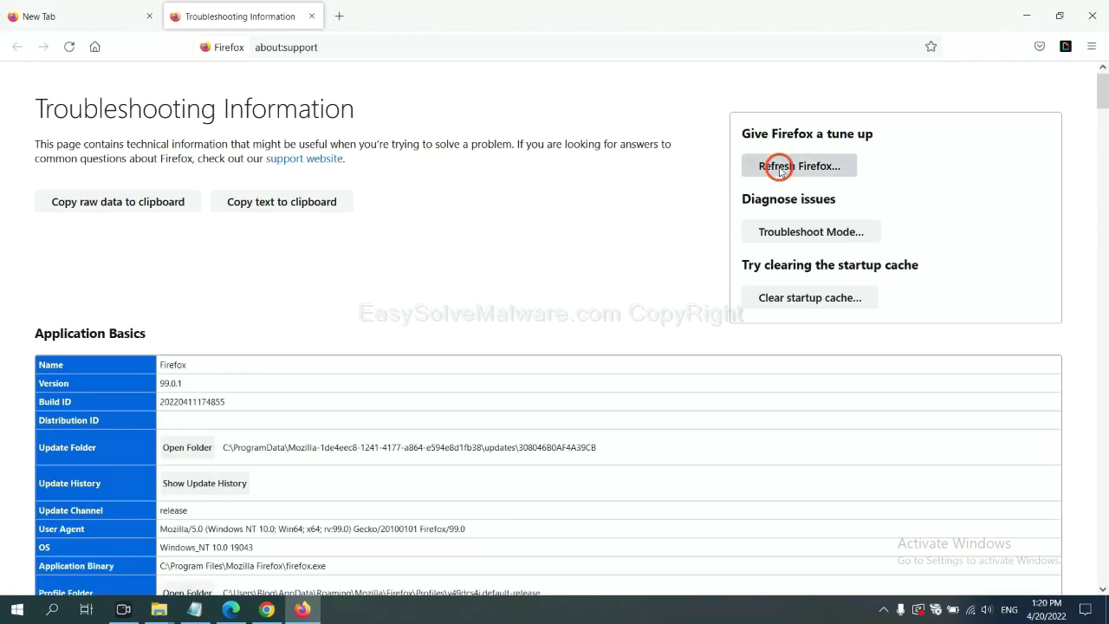
click(779, 170)
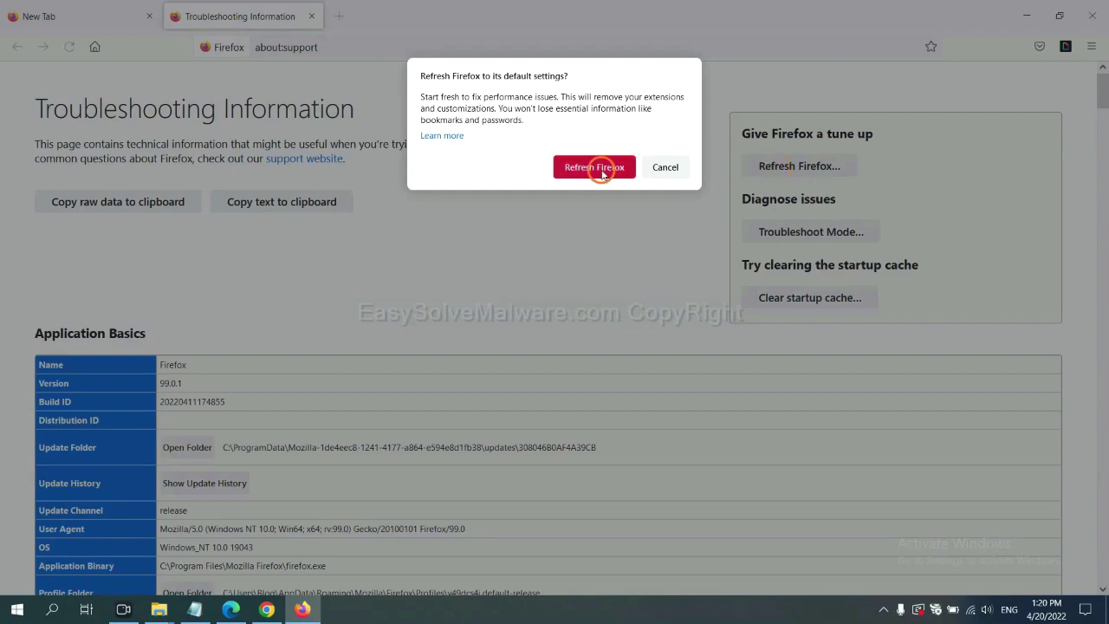
Search Edge settings for 'reset' and bring up the restore-default-values confirmation
click(231, 609)
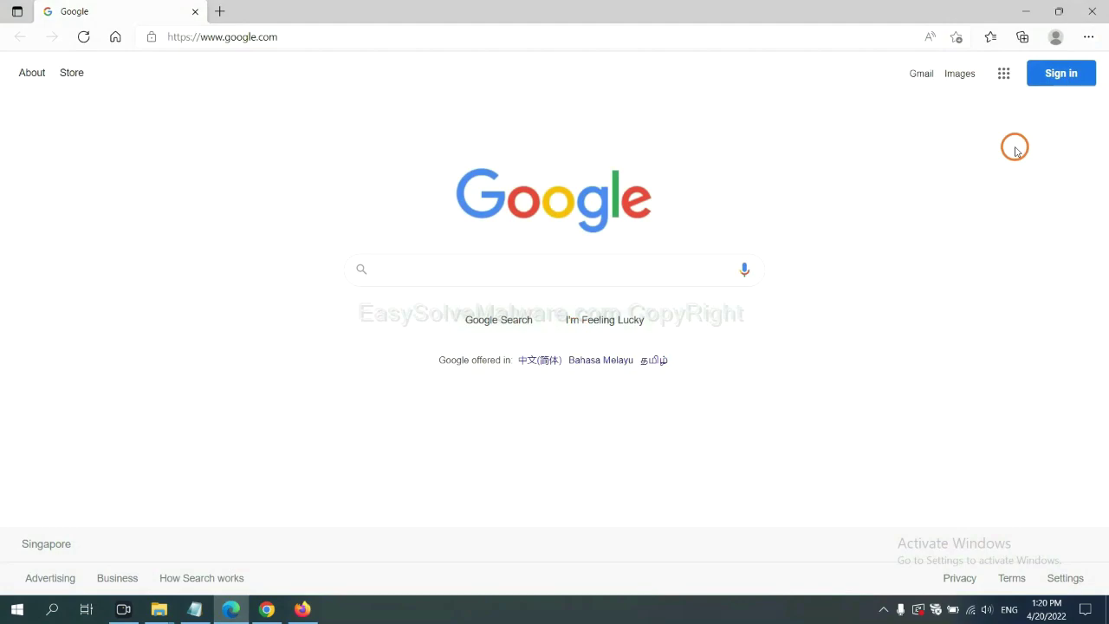
click(1087, 37)
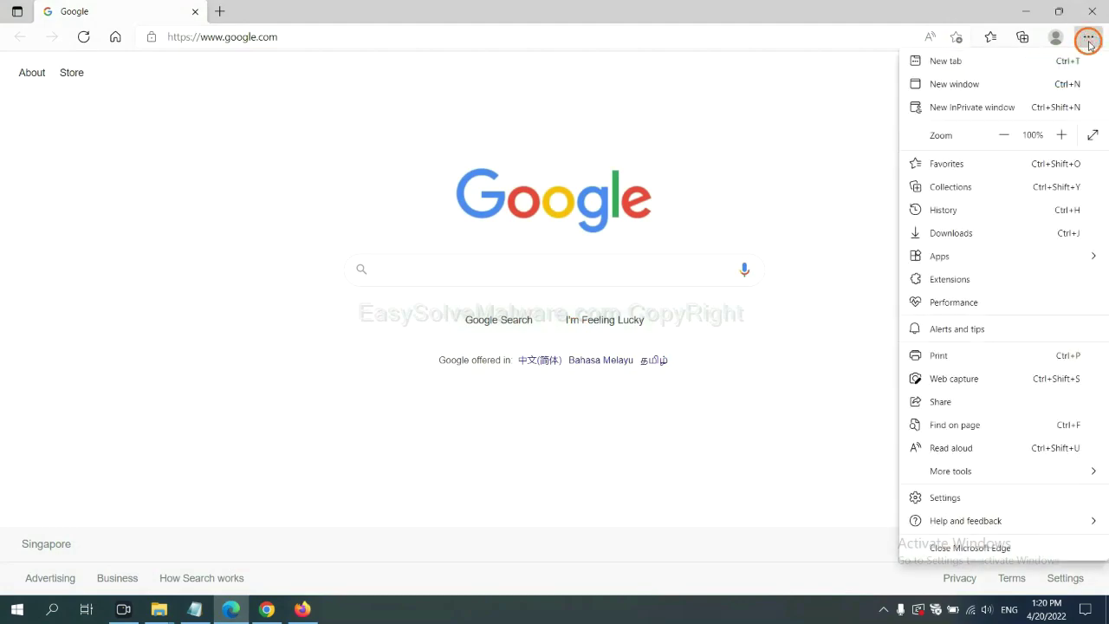
click(944, 497)
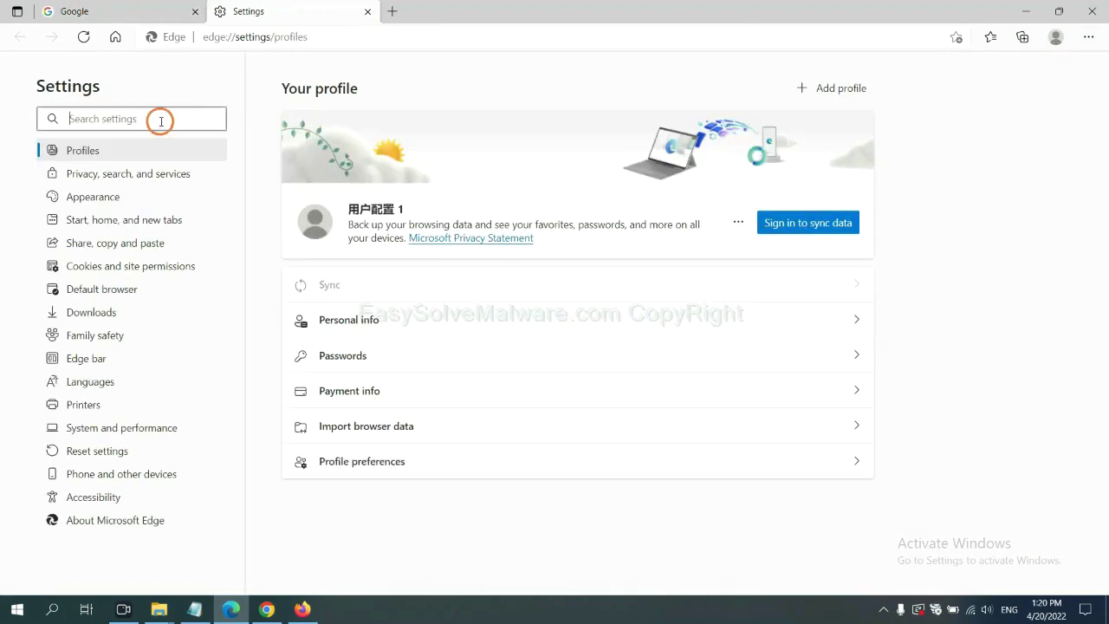
text(re)
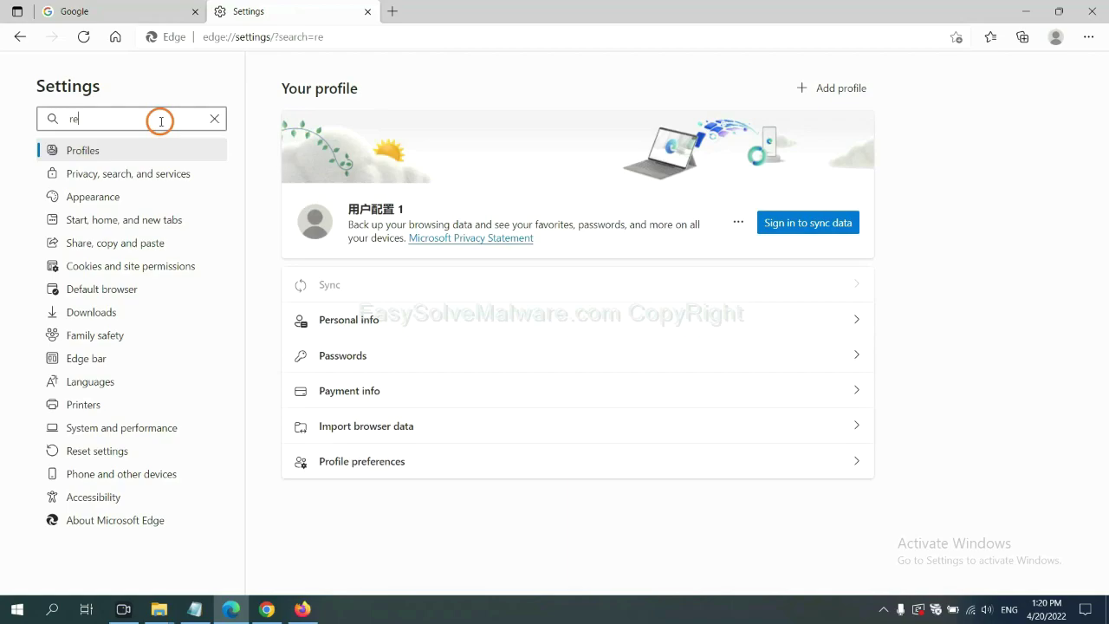
text(set)
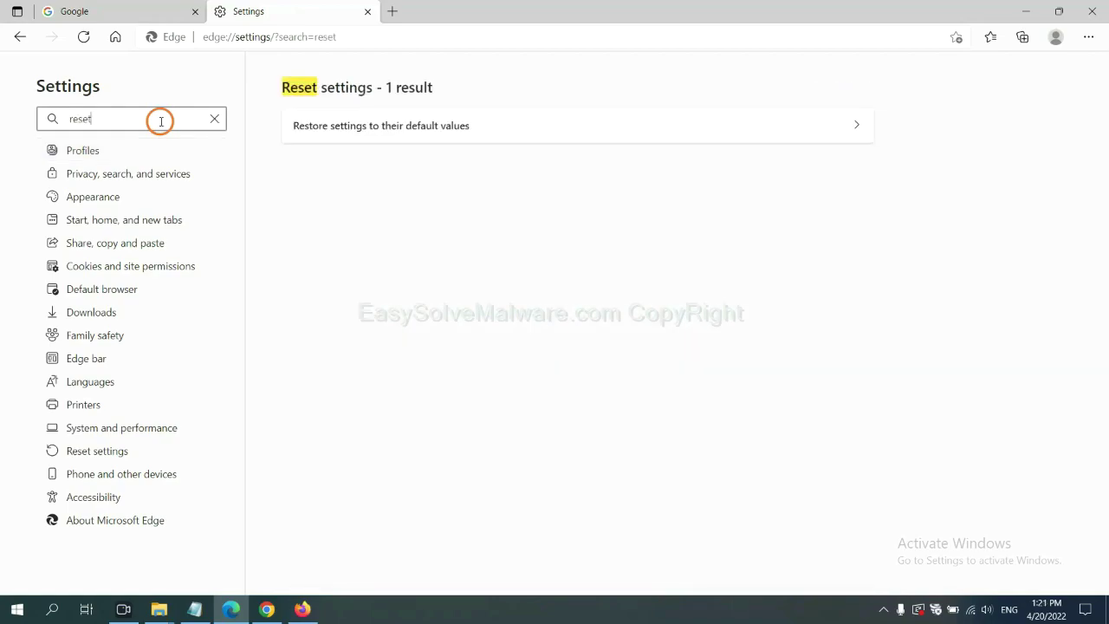
click(388, 124)
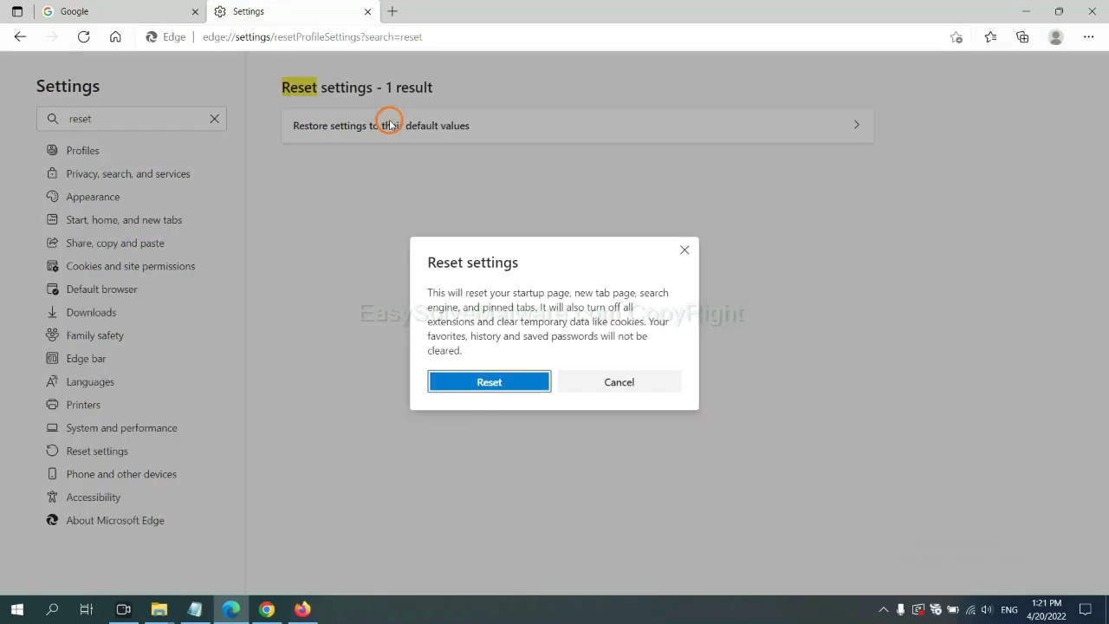